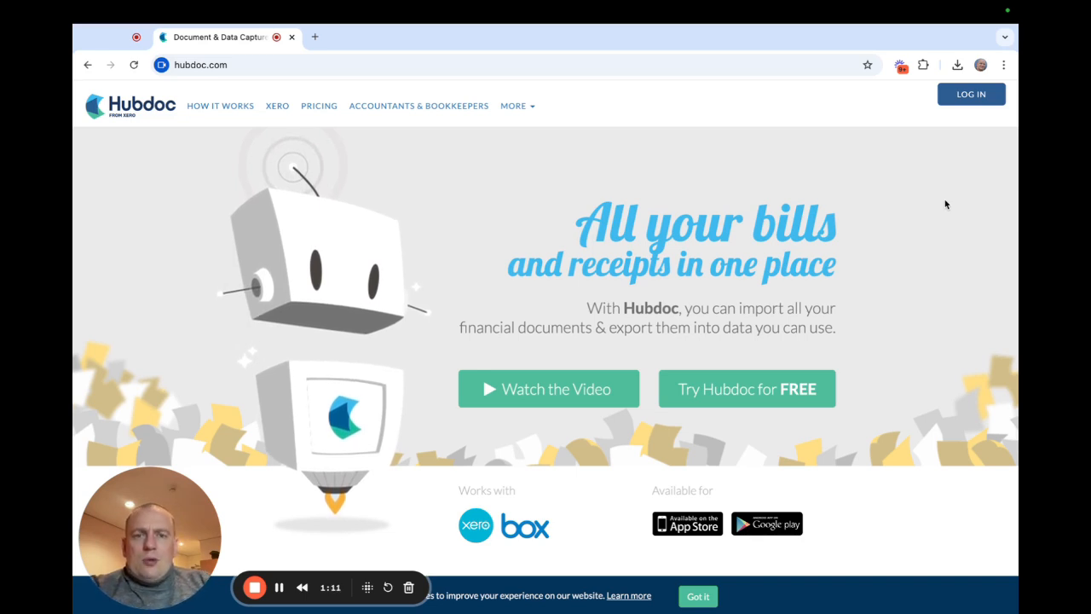
Go to the account creation page and sign up for Hubdoc with Xero
click(965, 102)
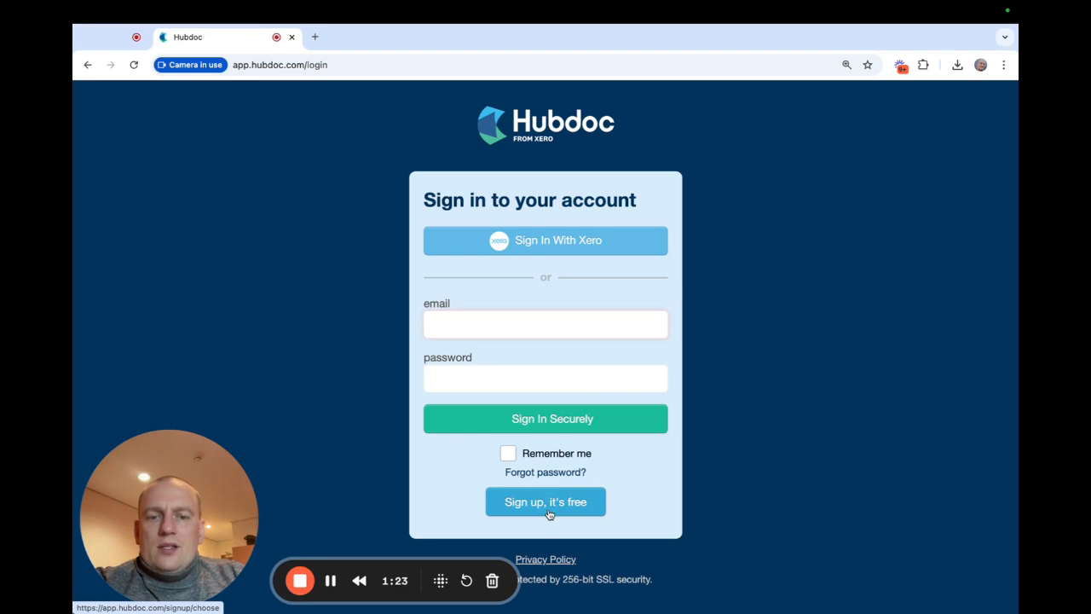
click(545, 503)
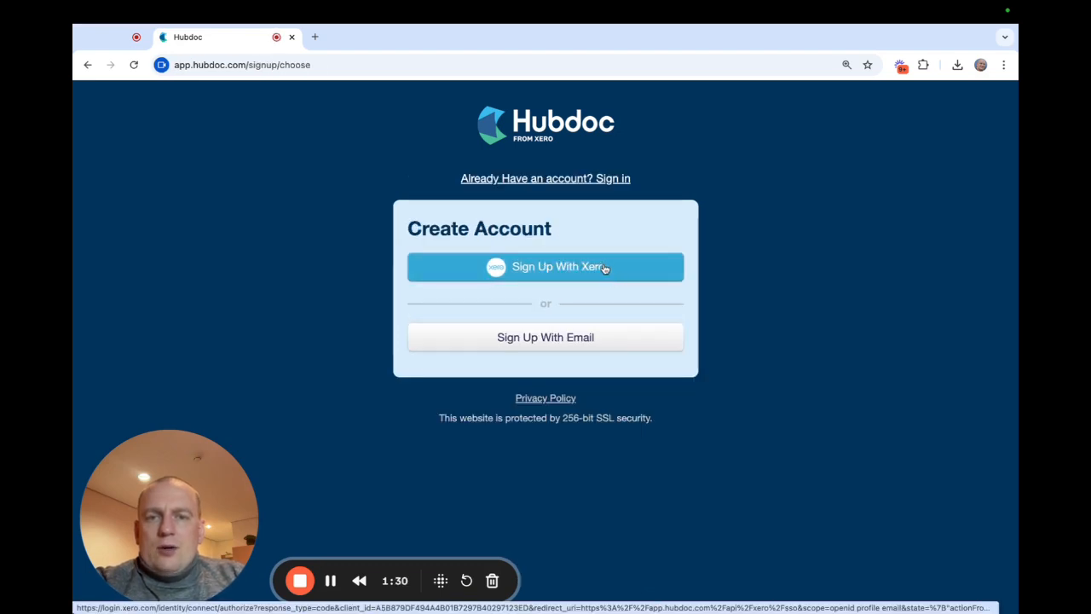
click(604, 267)
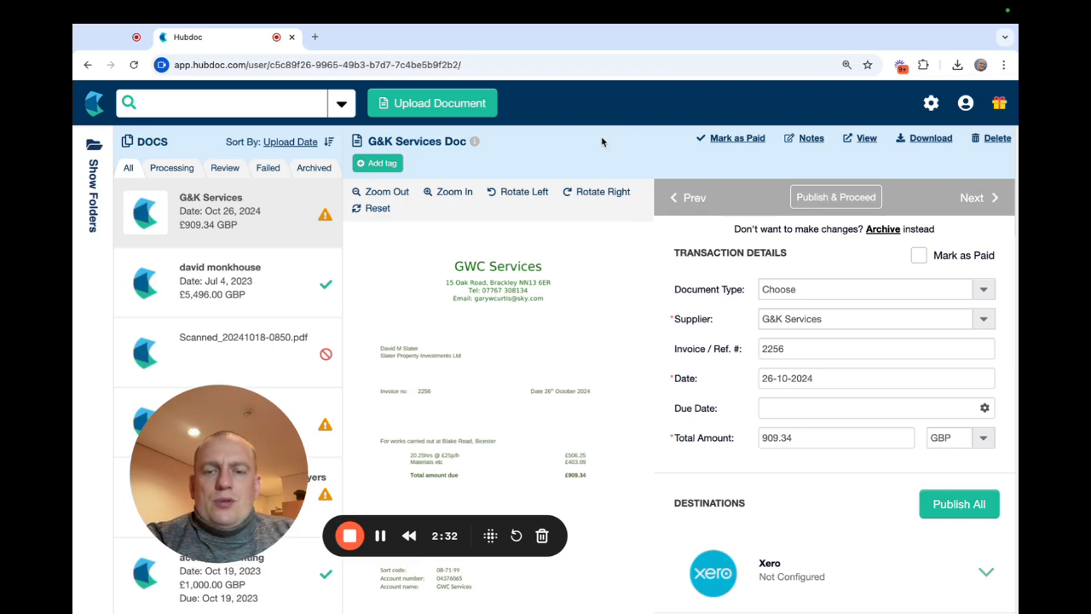
Review the available ways to upload documents and close the upload dialog
click(449, 113)
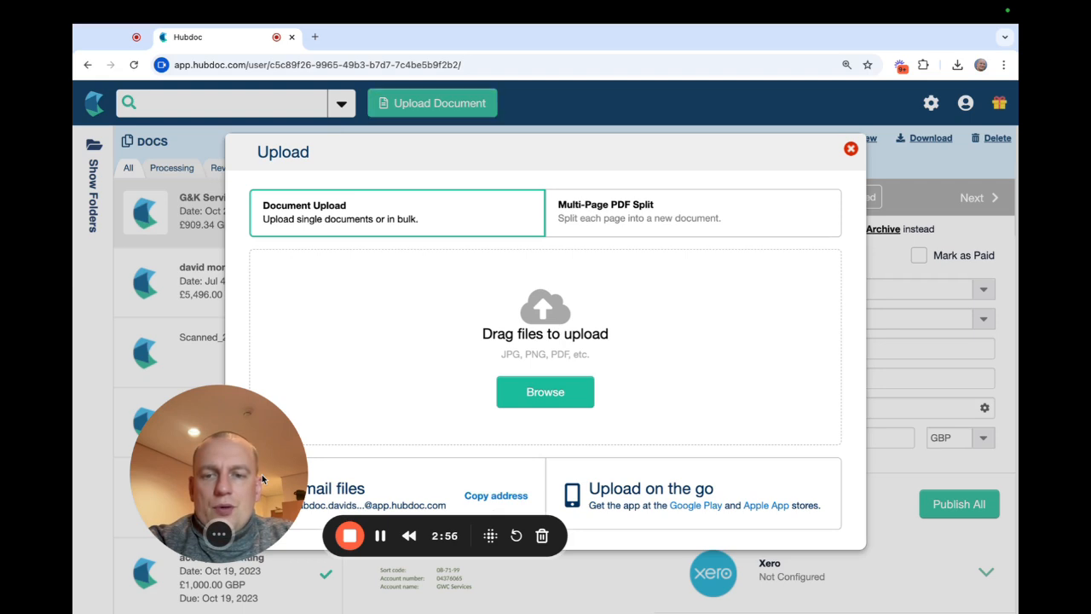
drag(262, 474, 227, 388)
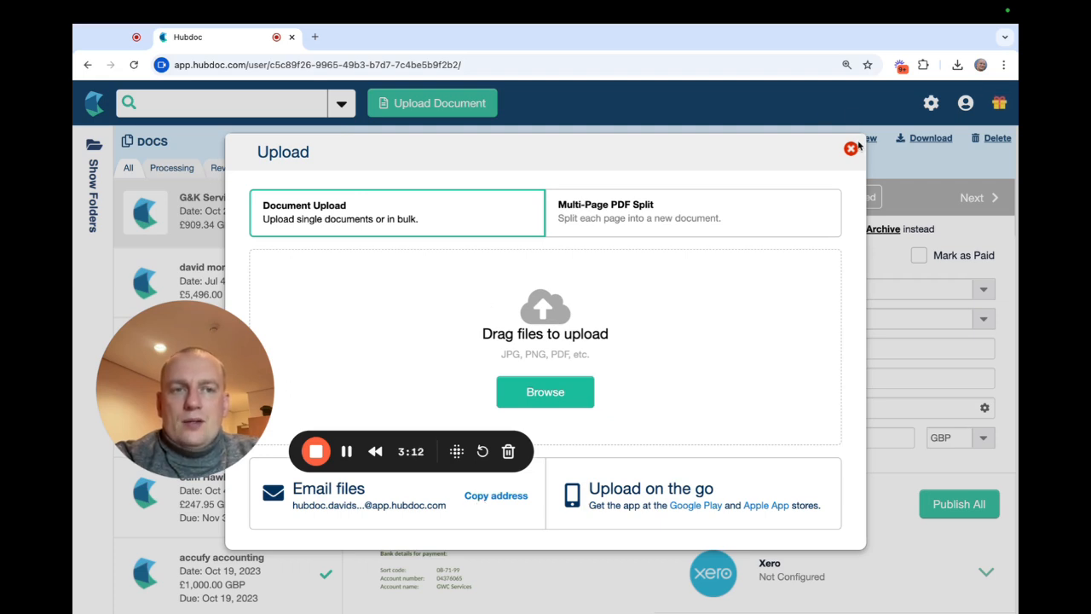
click(850, 149)
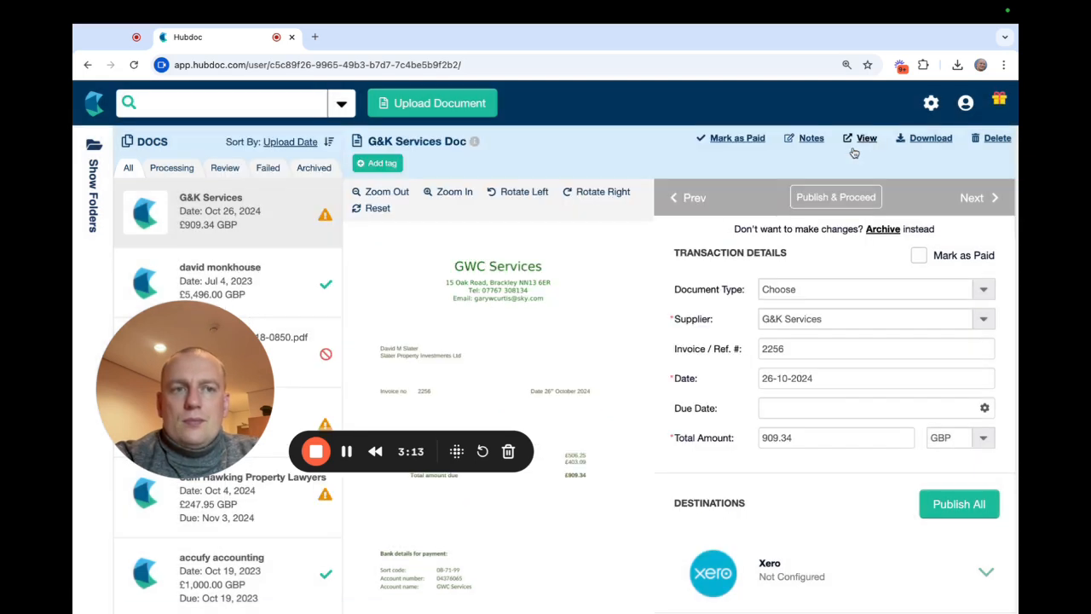
Open the account settings and view the suppliers and users
click(931, 104)
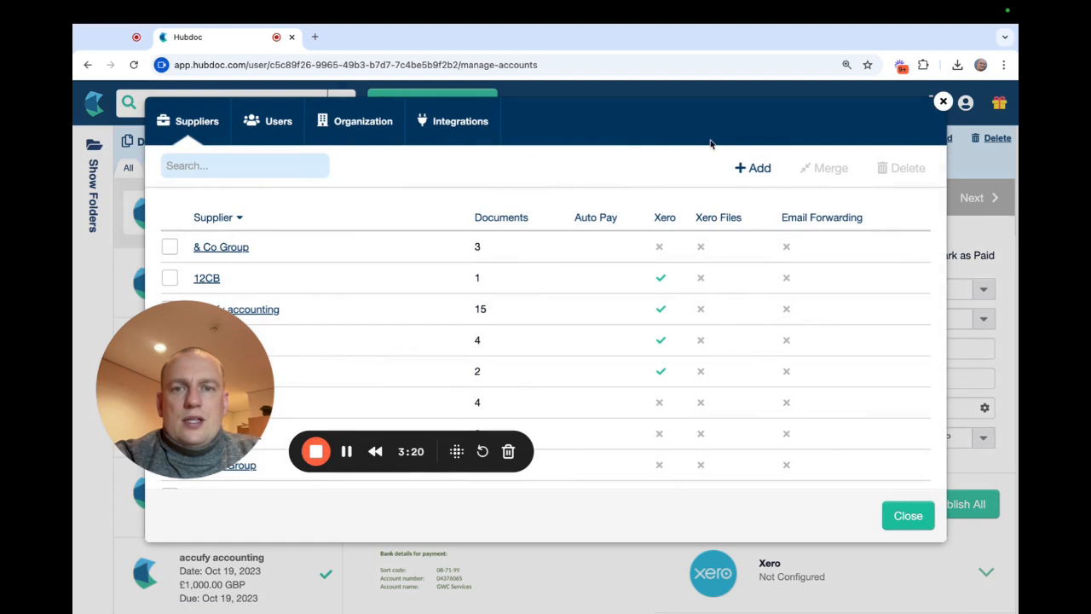
click(268, 121)
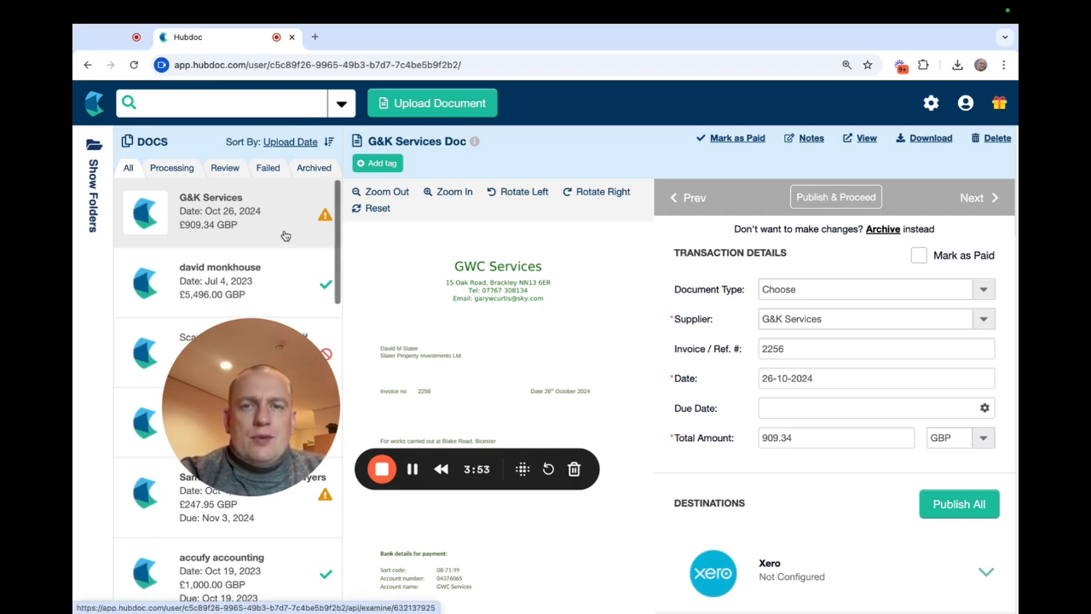
Upload the Ridgemount carpets invoice file from the desktop as a single document
click(432, 104)
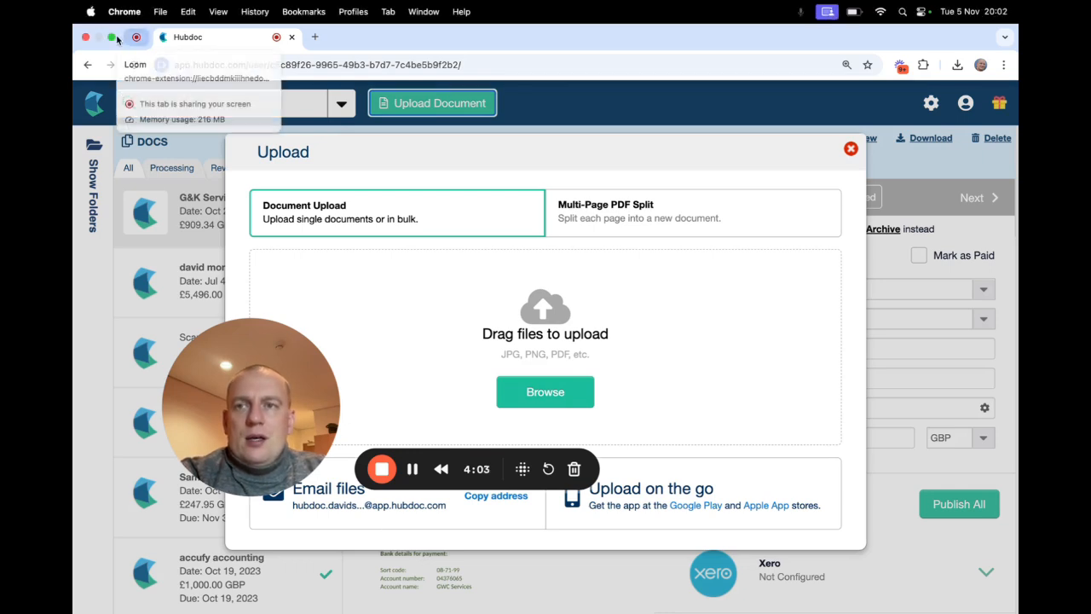
click(111, 38)
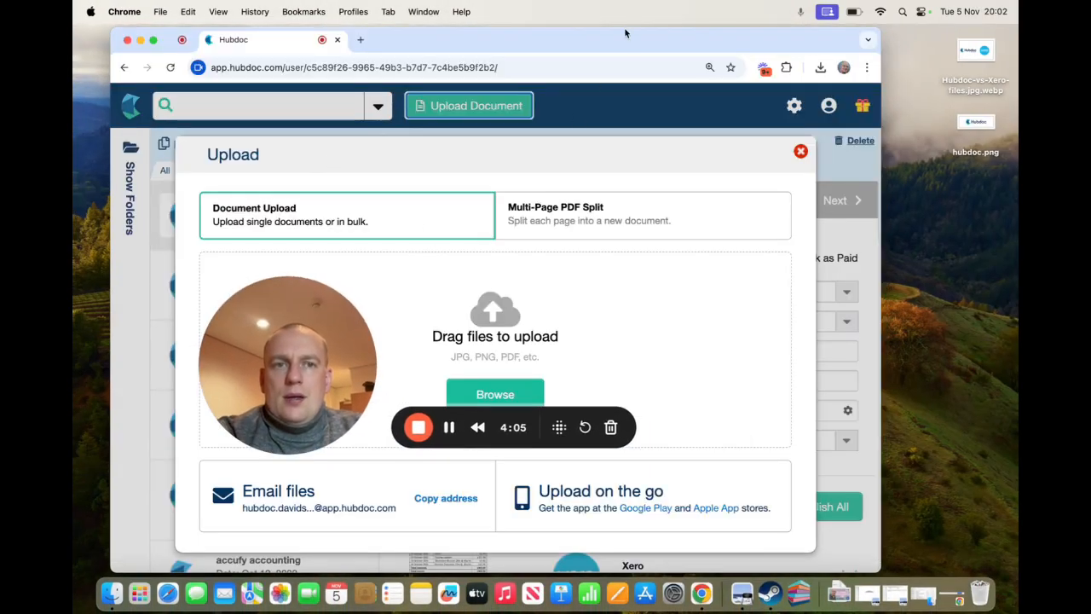
drag(625, 33, 784, 35)
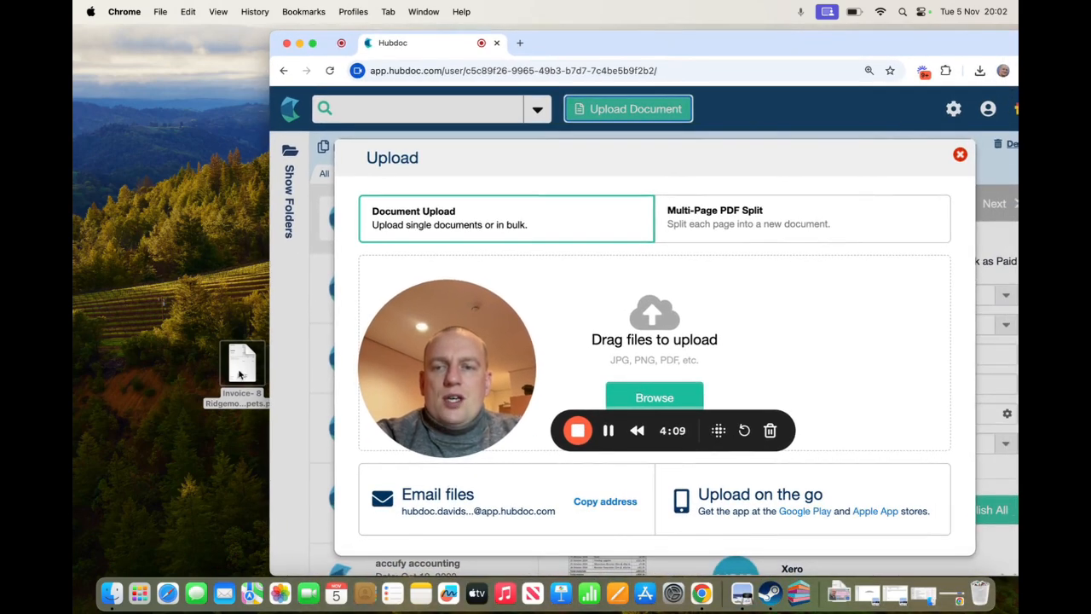
drag(240, 374, 604, 378)
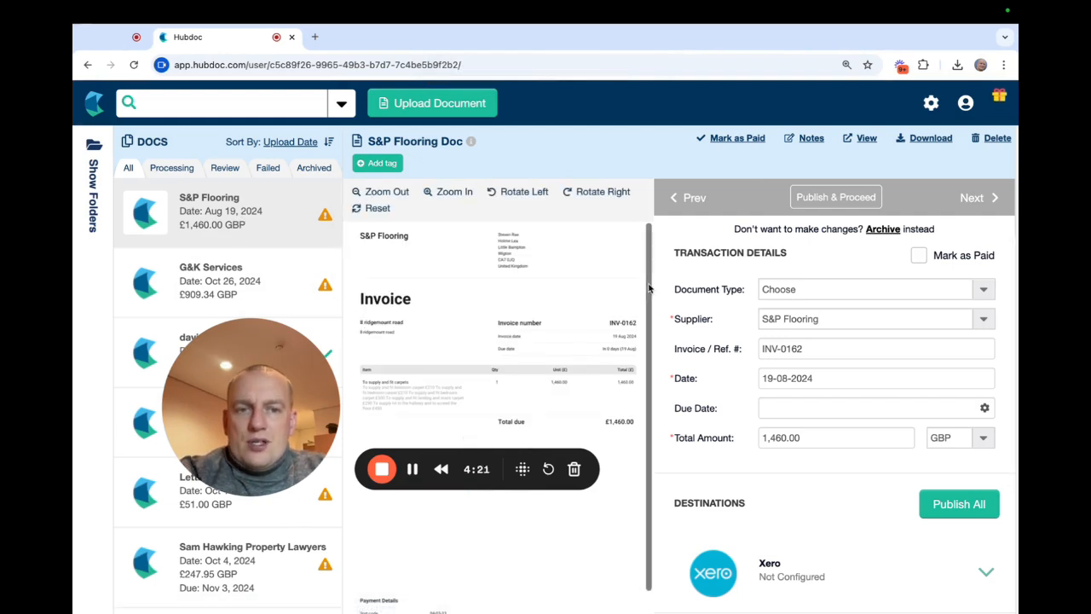
Examine the uploaded S&P Flooring invoice alongside its extracted transaction details
scroll(632, 370, down, 2)
scroll(632, 370, up, 2)
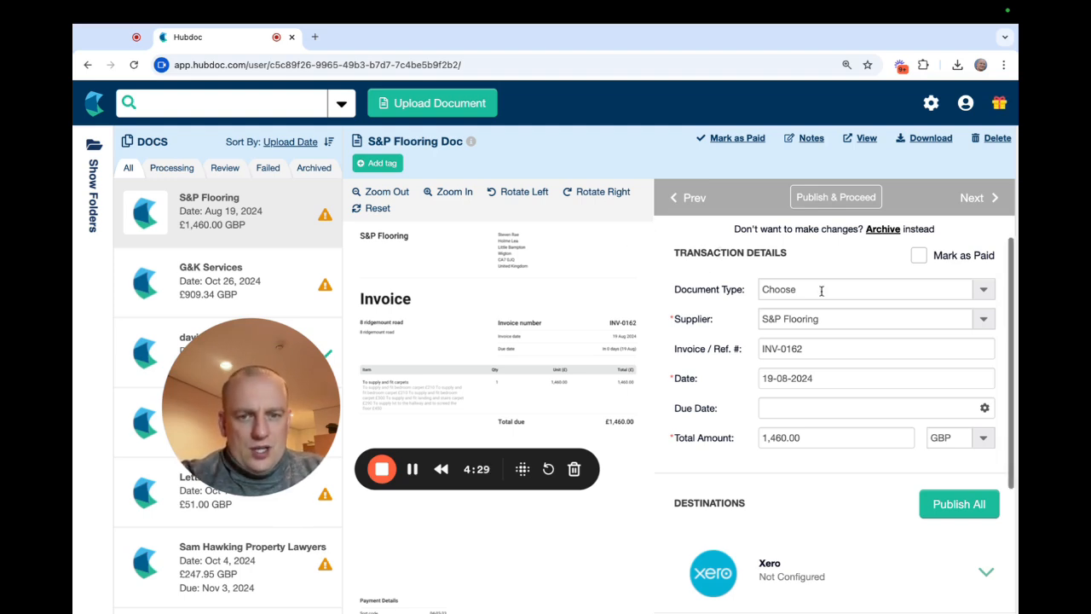
drag(411, 470, 450, 328)
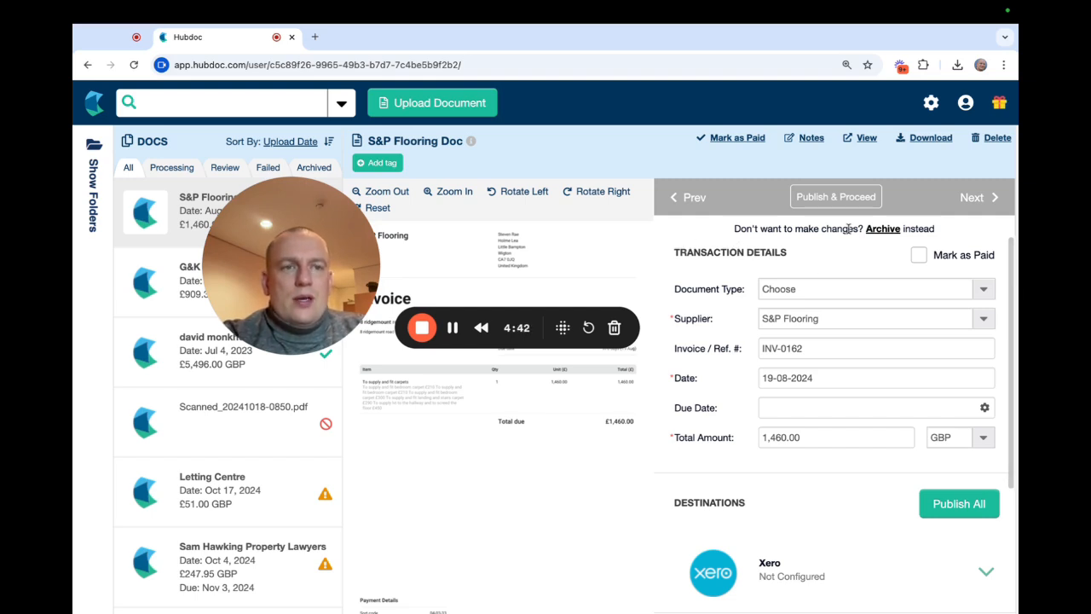
Review the organization settings down to the data extraction options, save them and close the settings
click(929, 106)
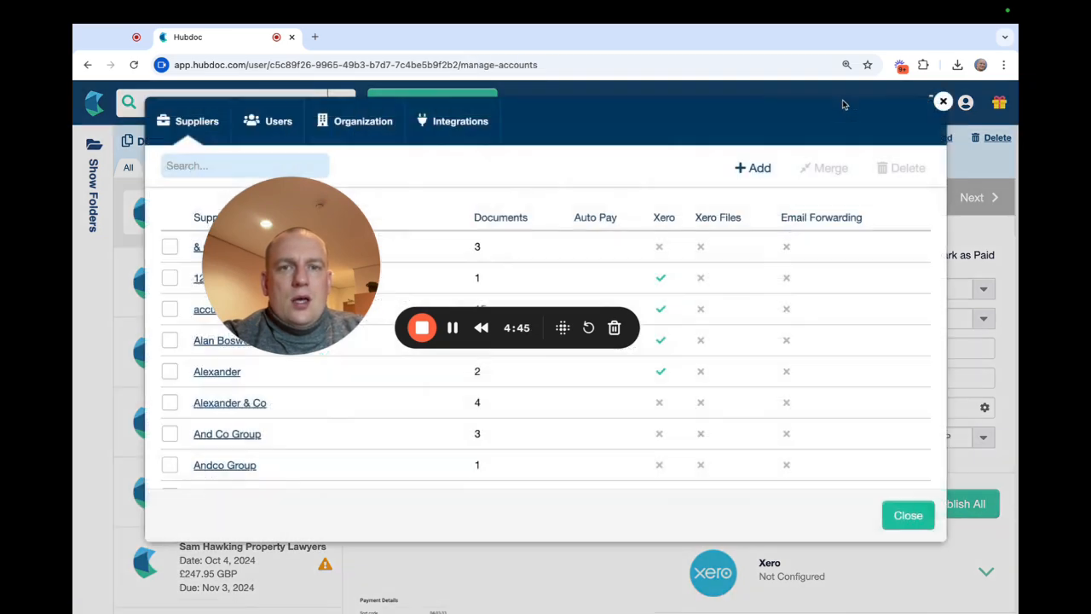
click(356, 123)
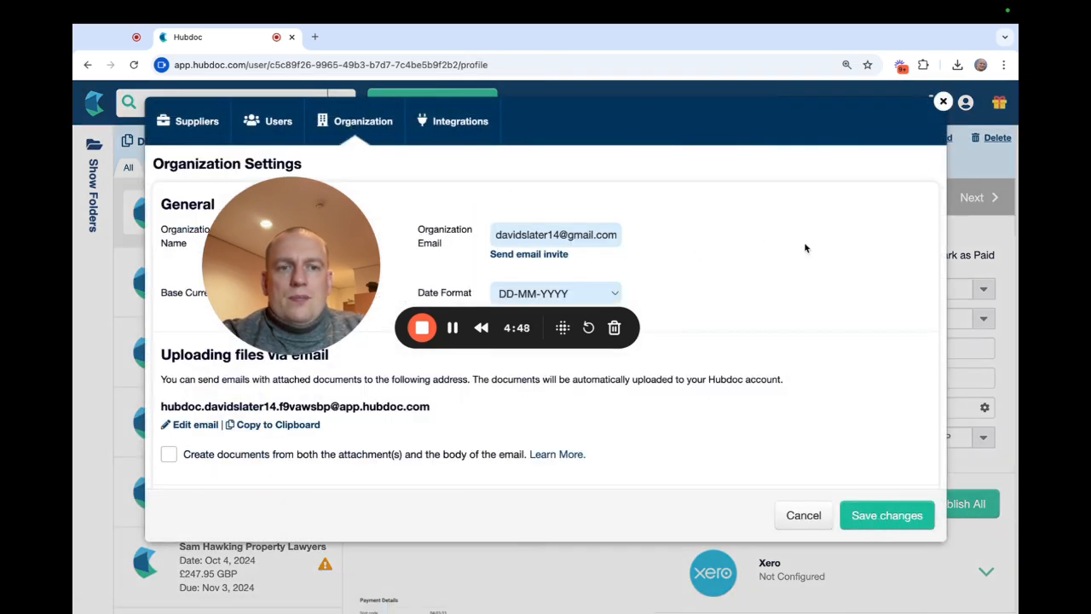
scroll(828, 222, down, 3)
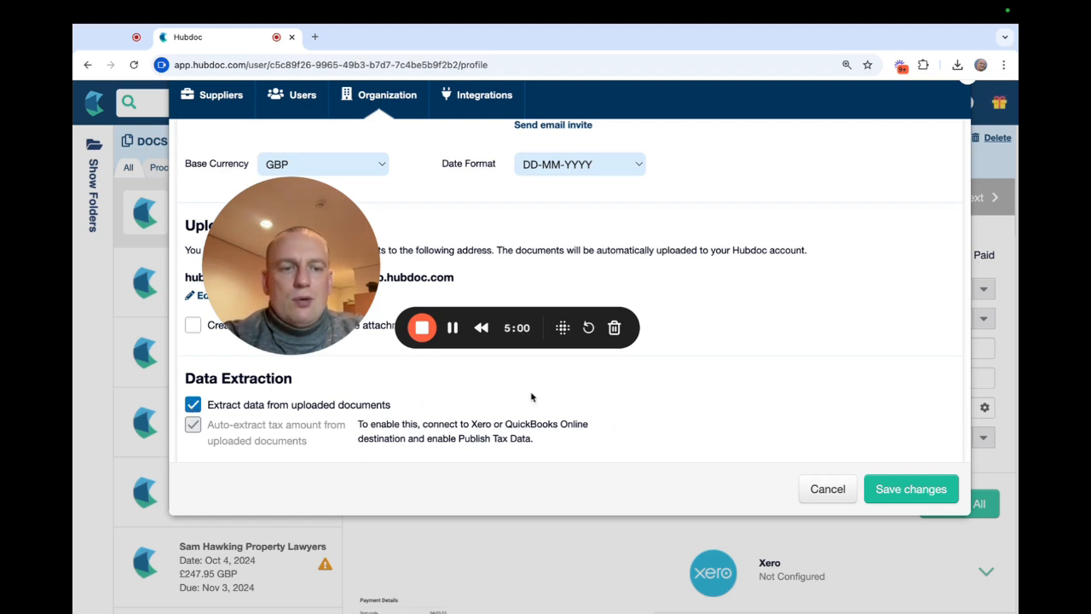
click(895, 500)
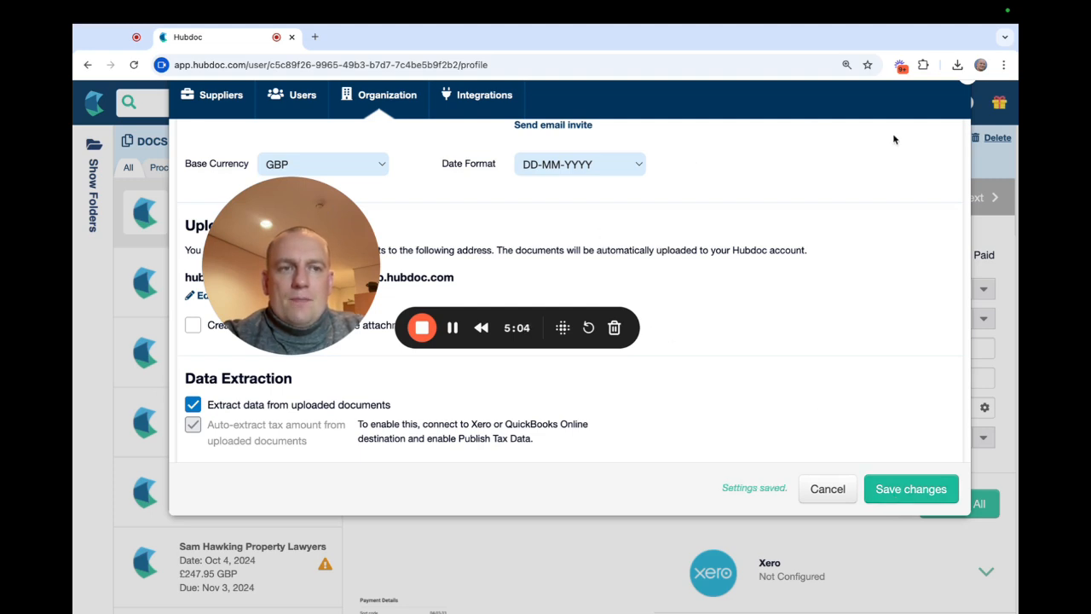
scroll(938, 213, up, 3)
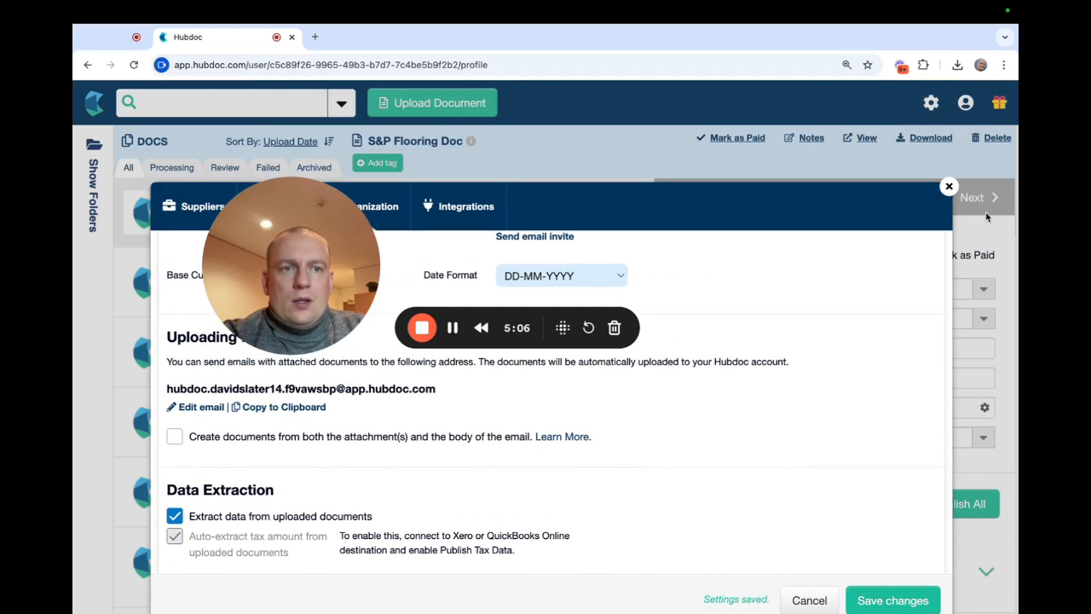
click(949, 186)
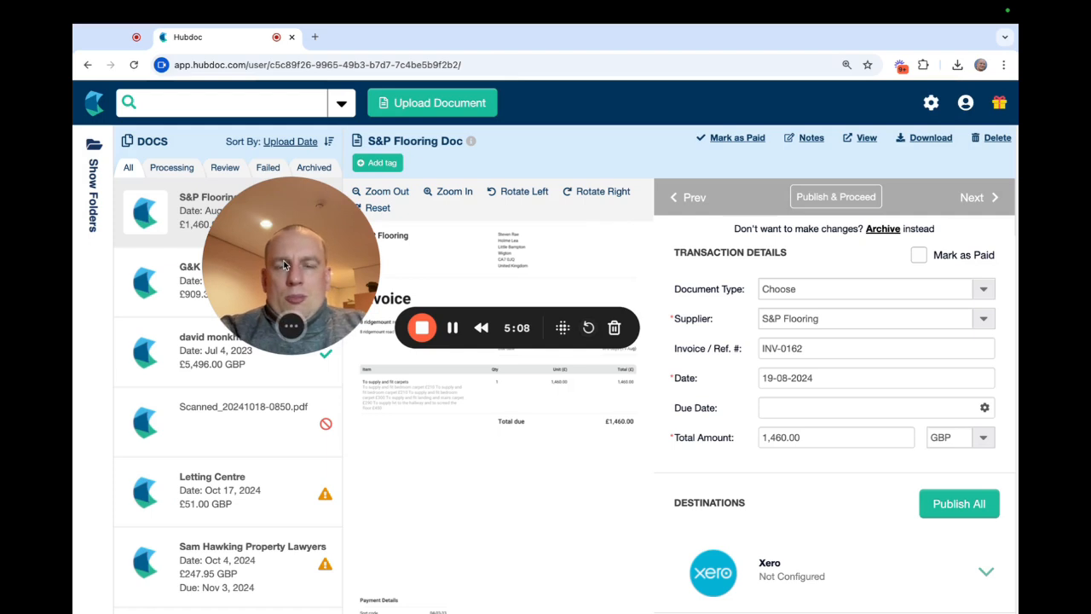
Check the S&P Flooring invoice preview and set its document type to Invoice
drag(252, 322, 164, 337)
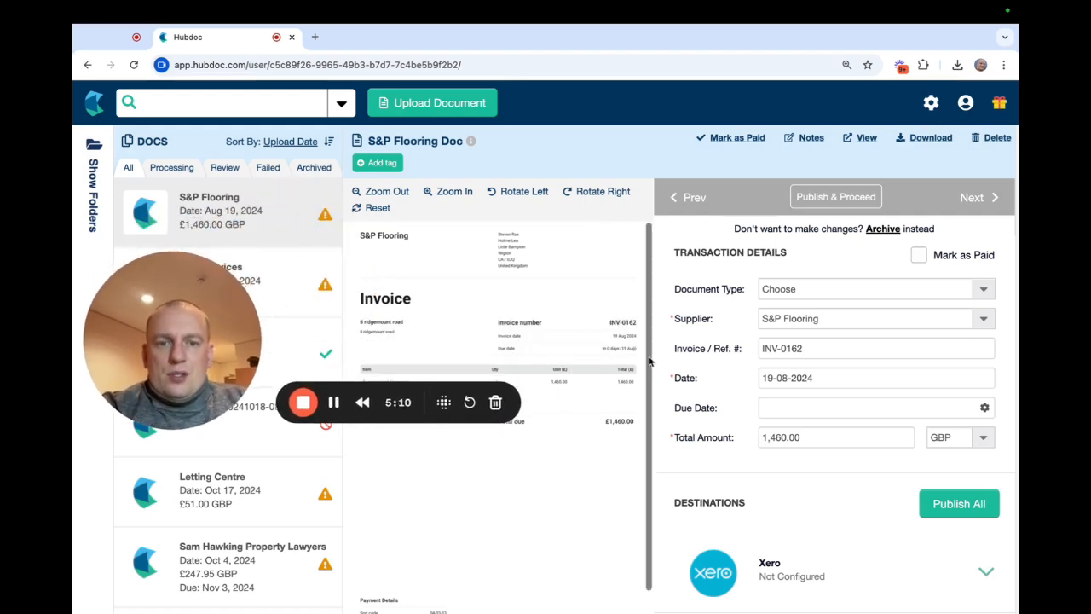
scroll(651, 460, down, 2)
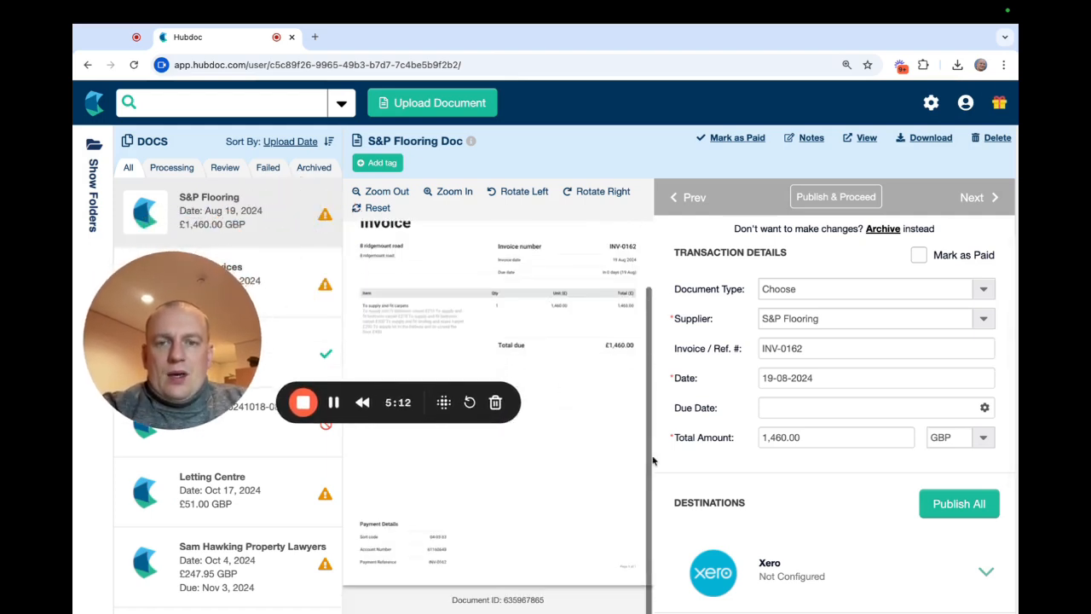
scroll(644, 341, up, 2)
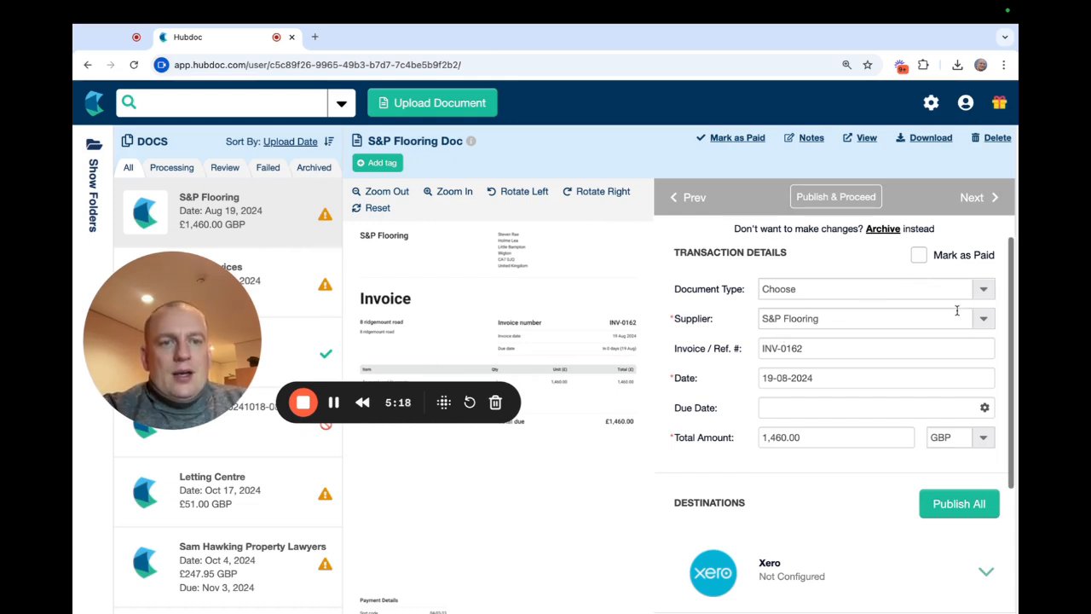
click(984, 290)
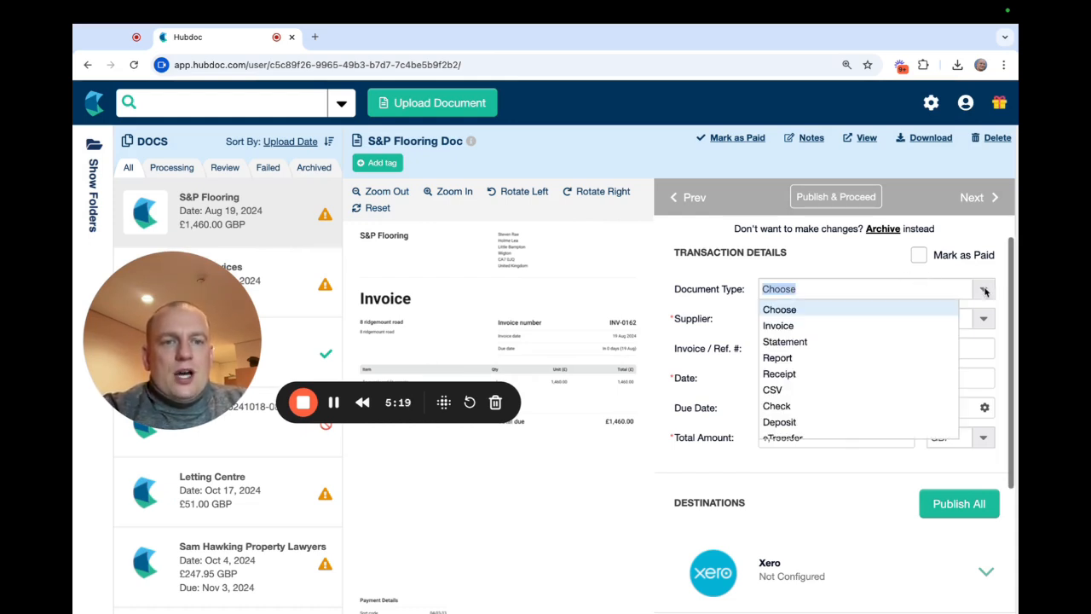
click(920, 327)
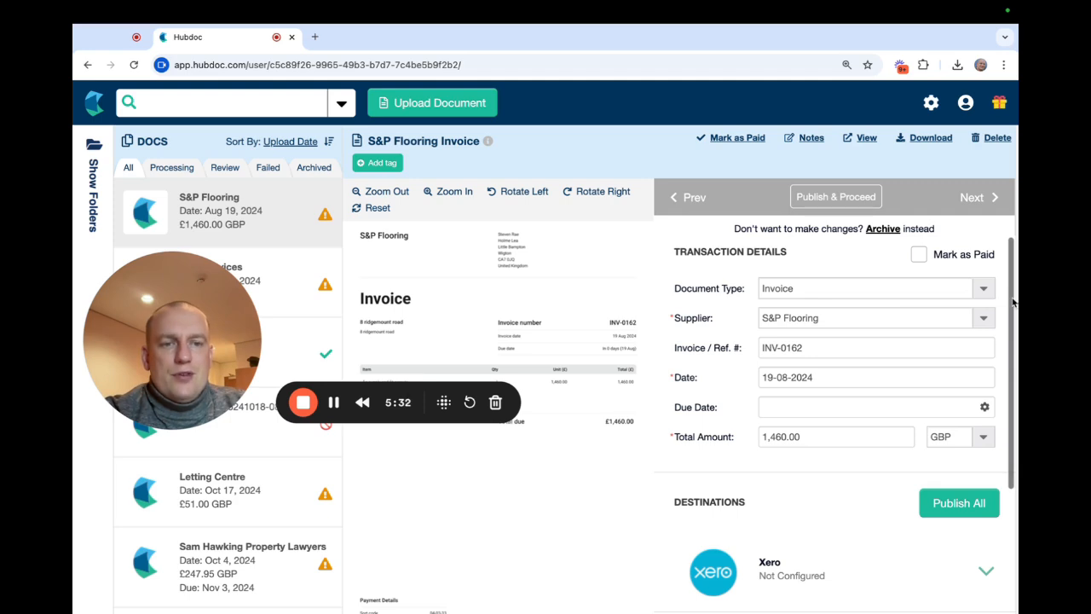
scroll(1012, 300, down, 1)
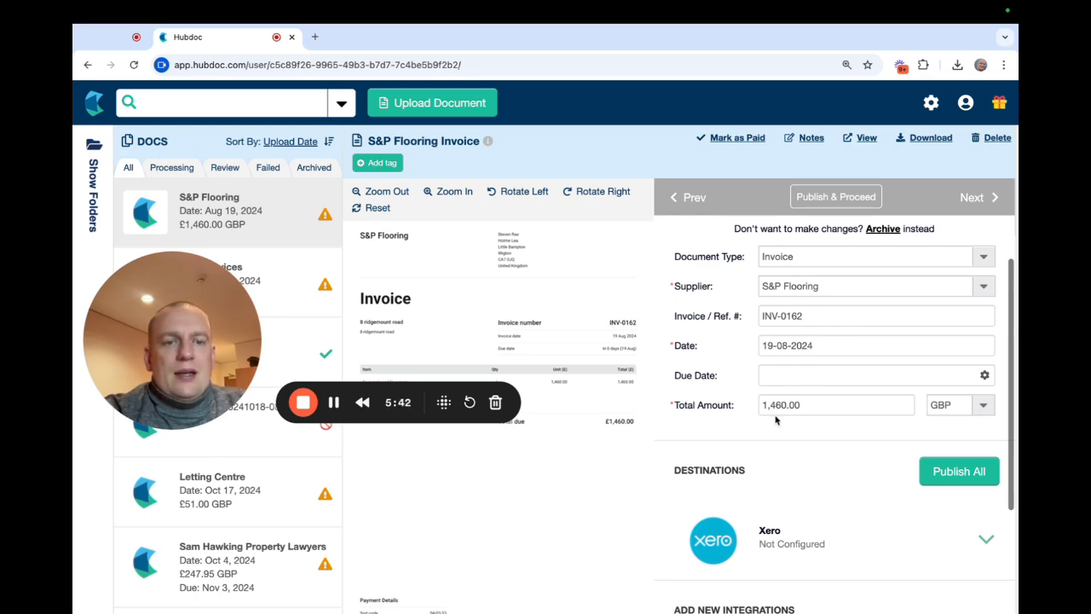
click(804, 379)
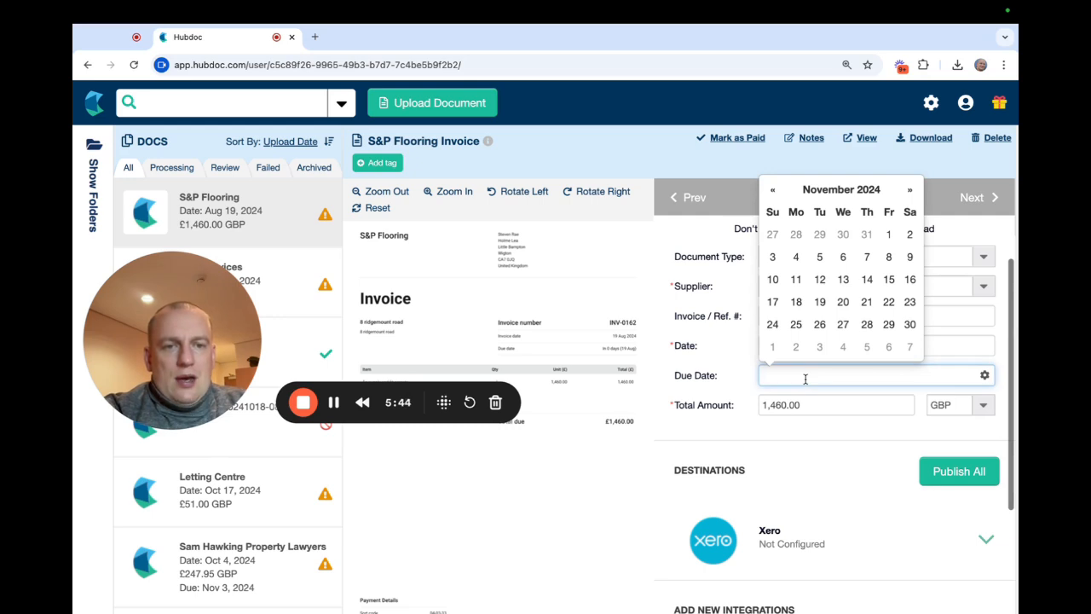
click(734, 360)
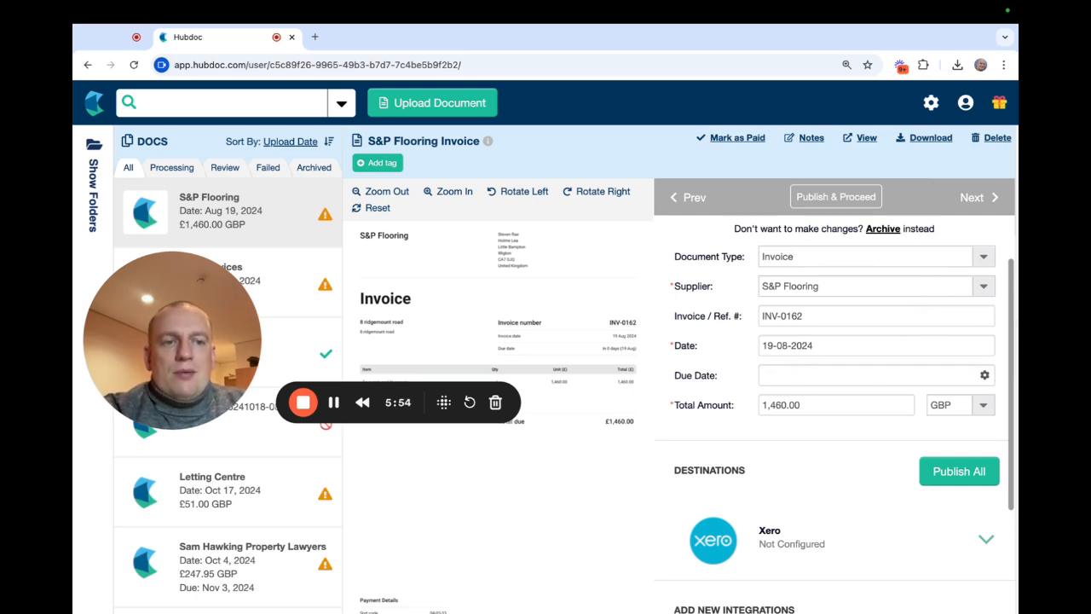
Expand the Xero destination settings for the S&P Flooring invoice and set the status to Awaiting Payment
drag(1012, 324, 1000, 421)
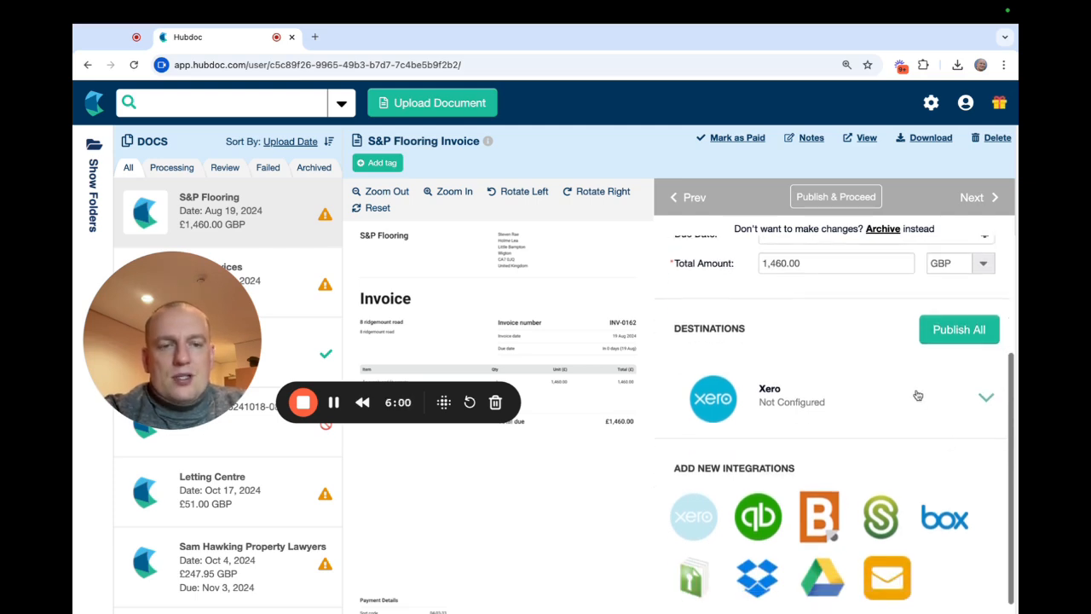
click(984, 401)
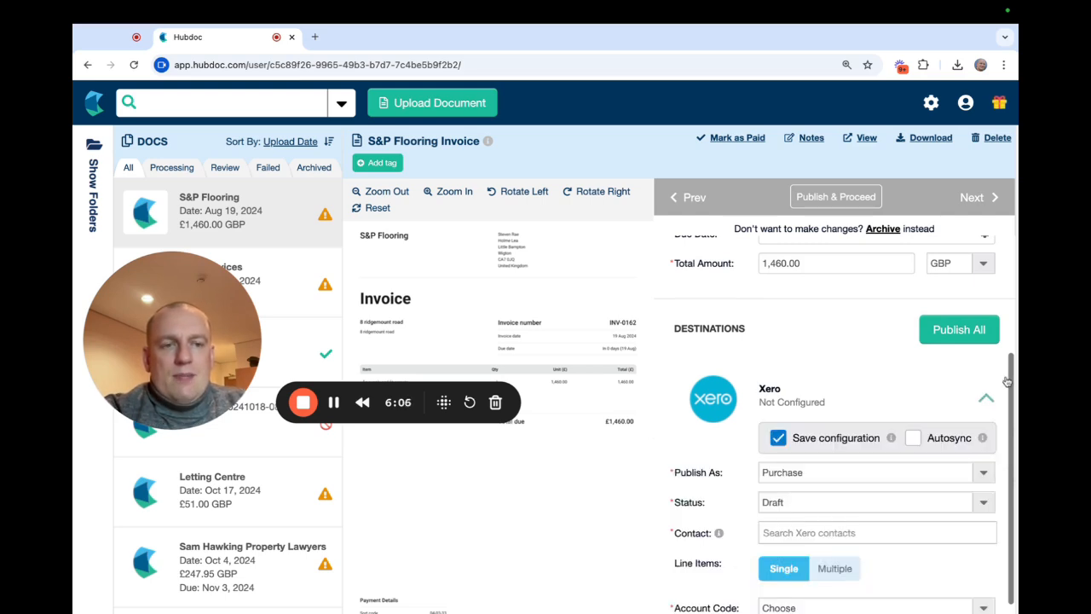
drag(1012, 367, 1013, 424)
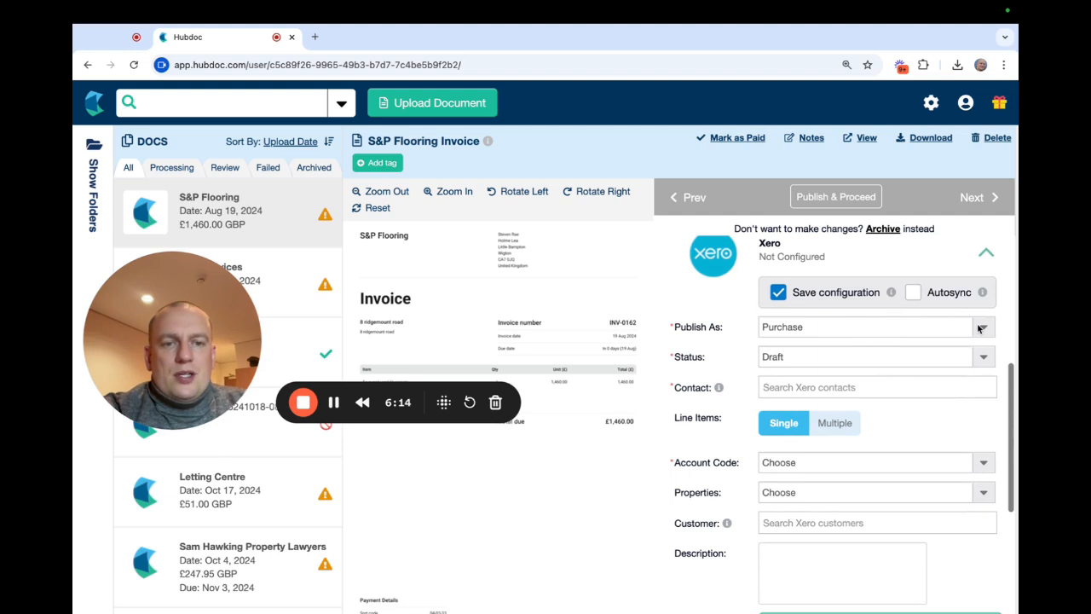
click(982, 358)
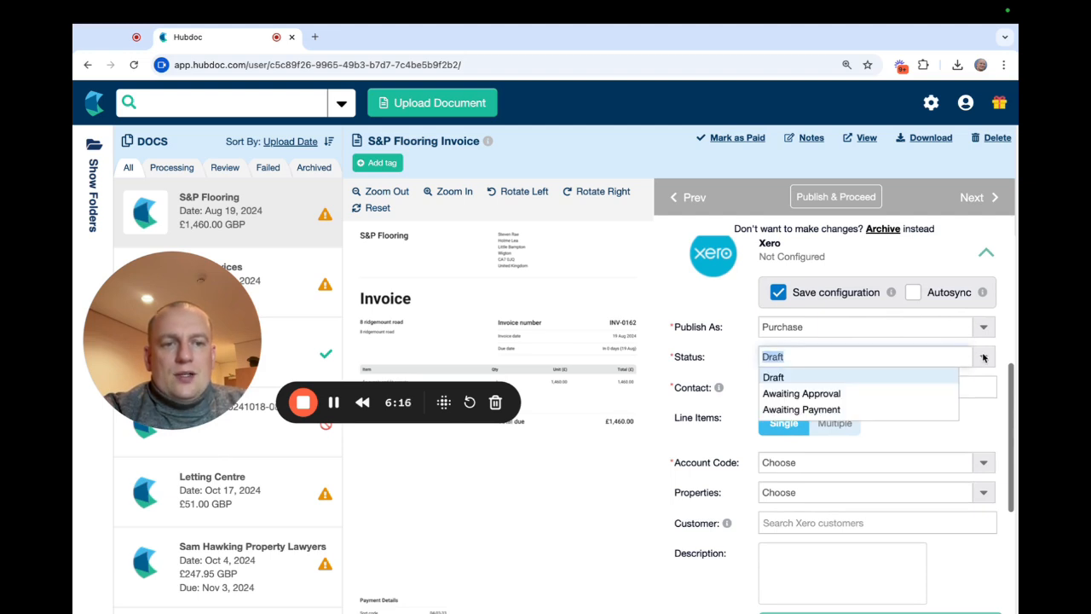
click(865, 411)
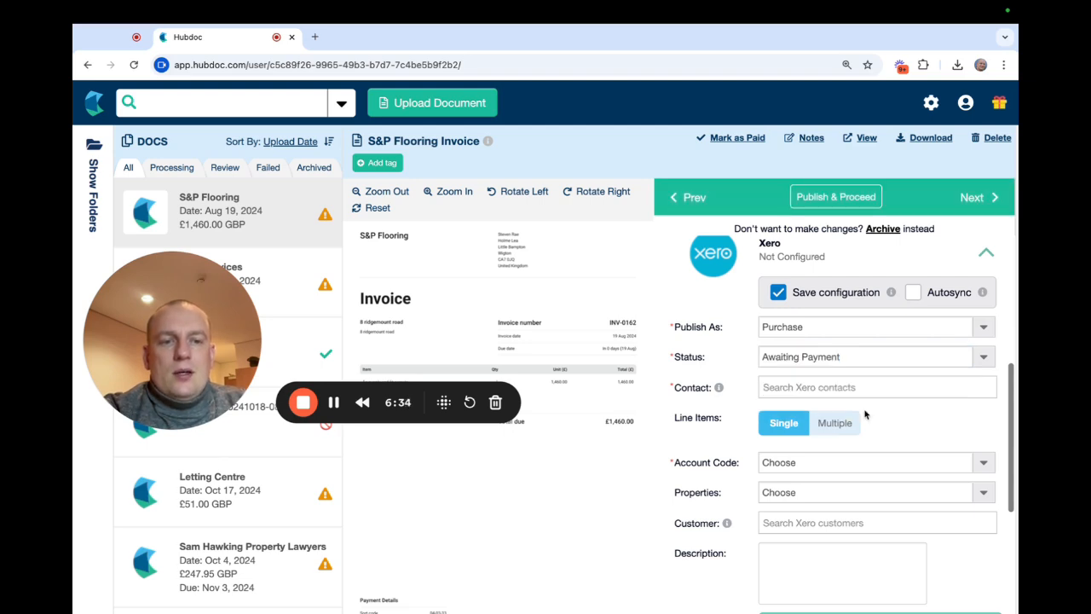
Create "s&p flooring" as a new Xero contact and assign it to the S&P Flooring invoice
click(916, 390)
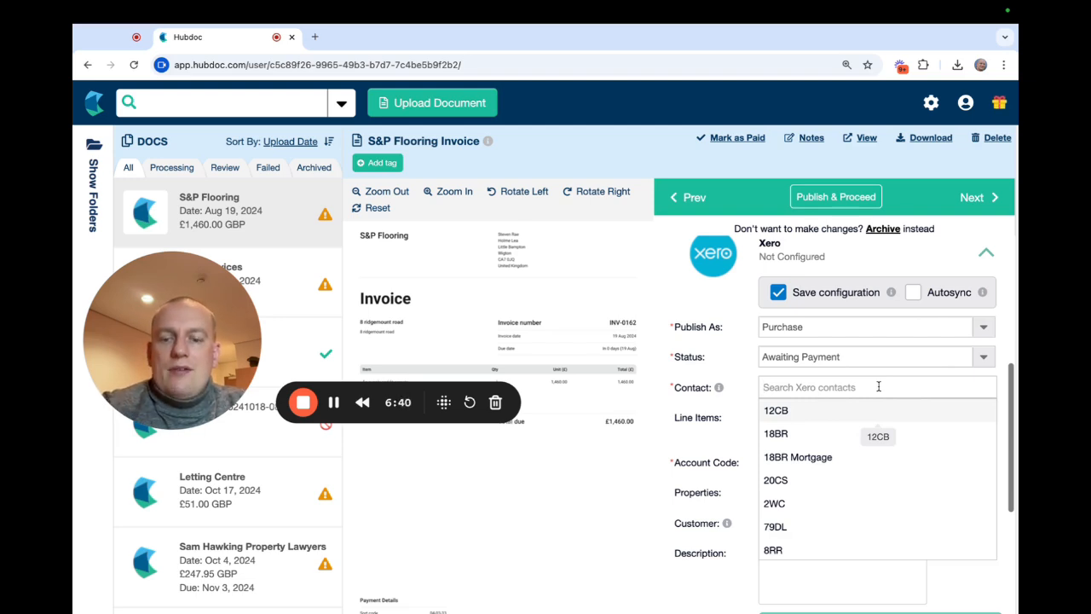
text(s)
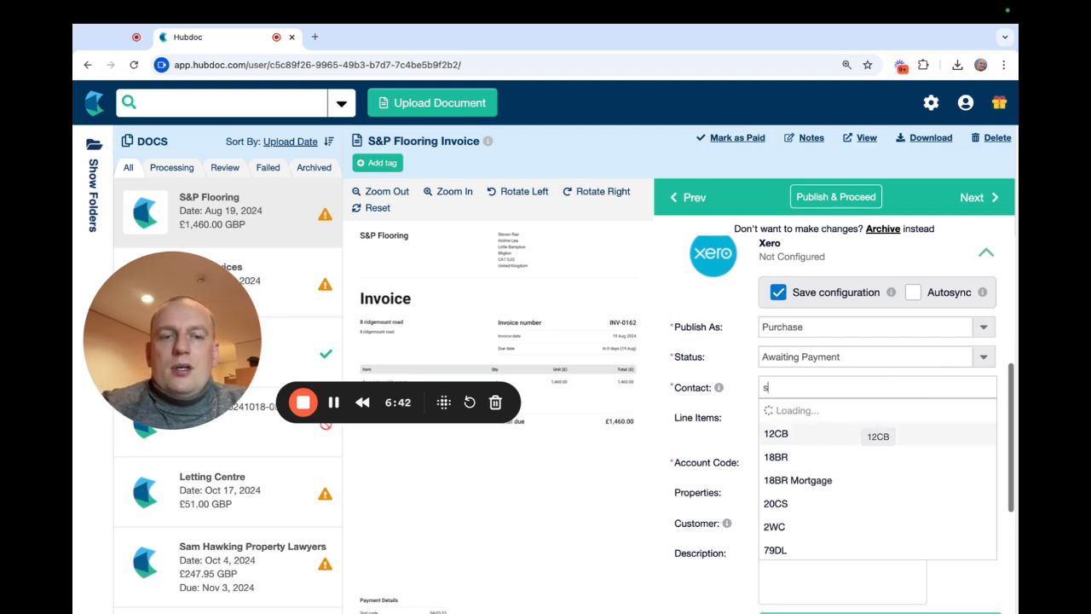
text(&p)
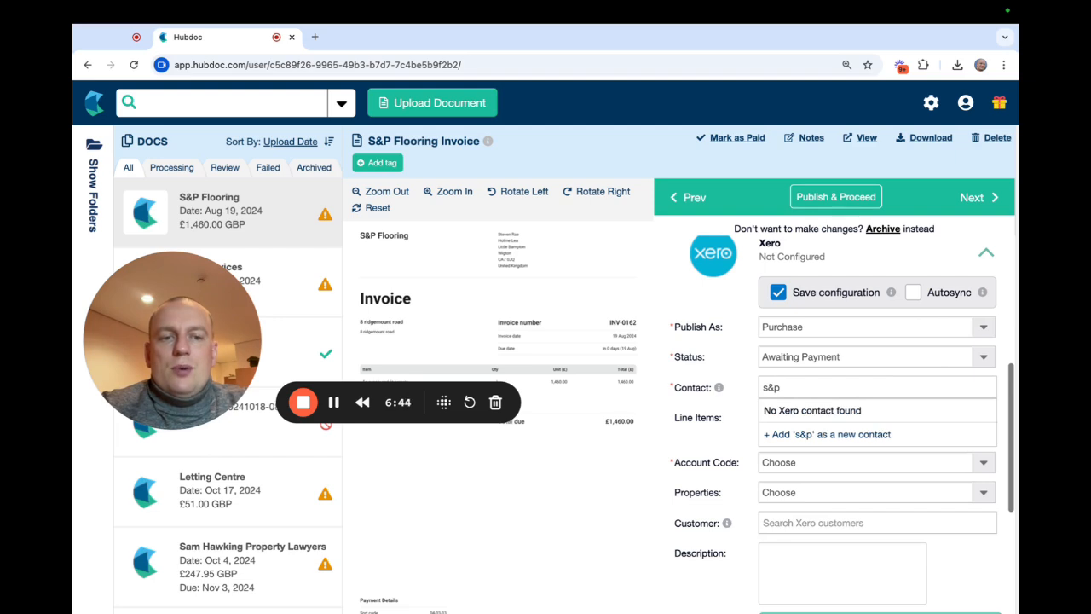
text( fl)
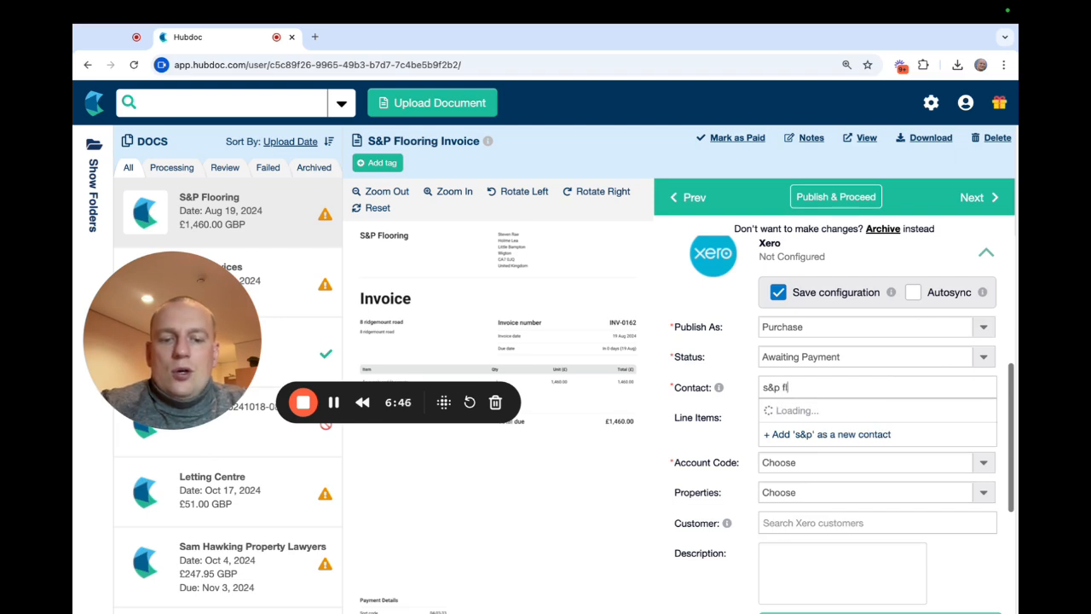
text(ooring)
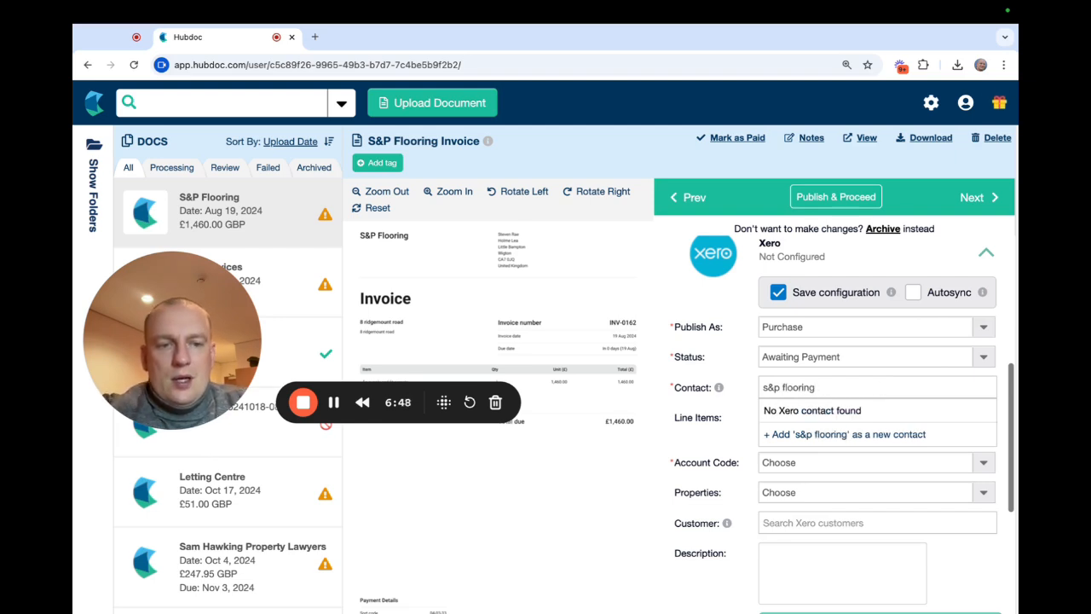
click(828, 436)
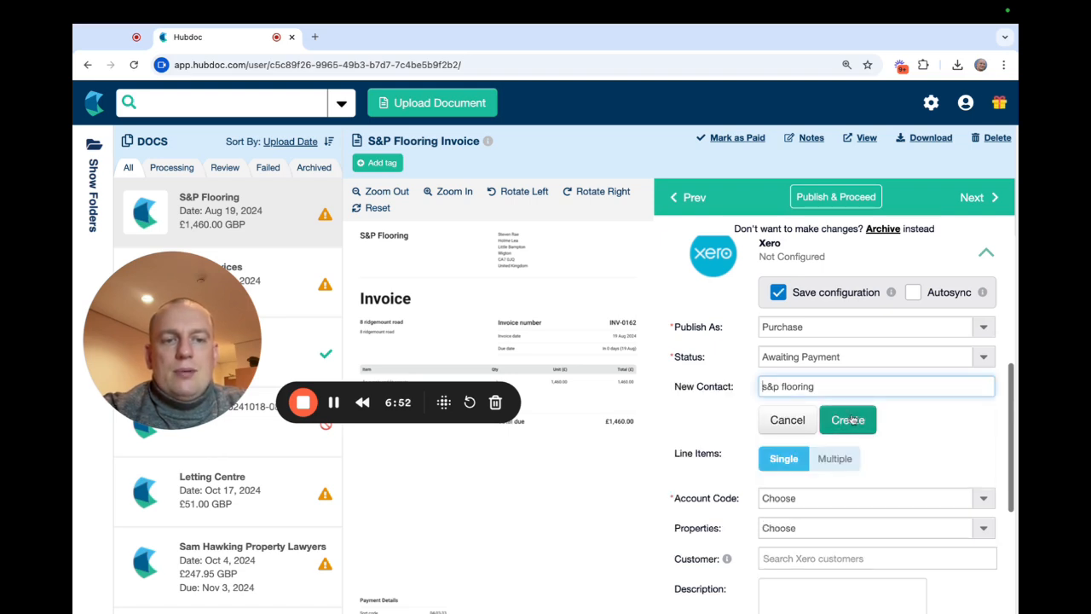
click(851, 419)
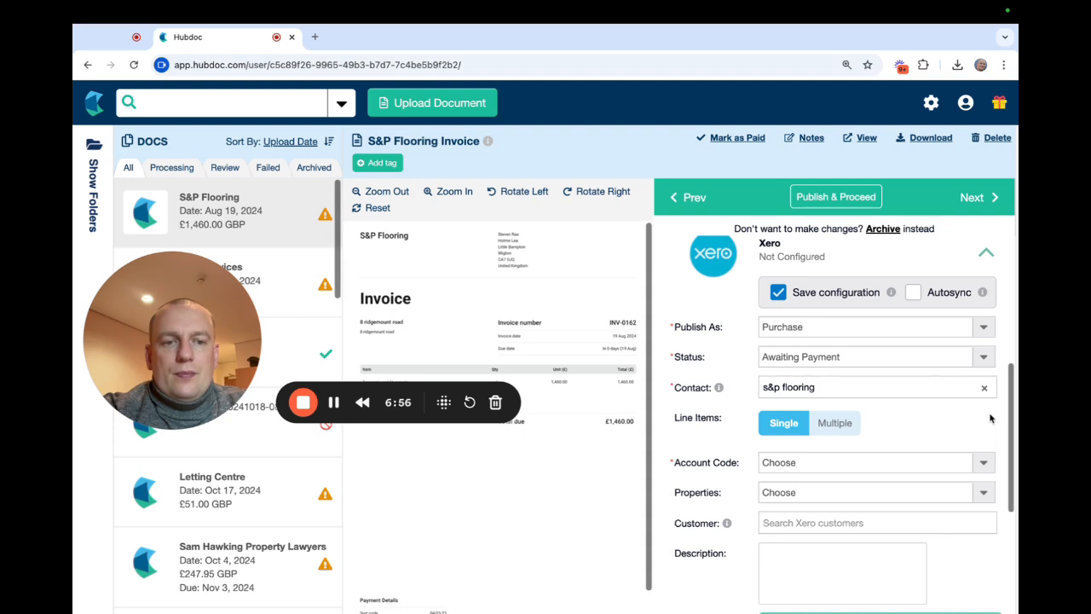
Look at the editor for multiple line items, cancel it and return the line items to Single
mouse_move(1010, 377)
mouse_down()
mouse_move(1010, 418)
mouse_move(1007, 394)
mouse_up()
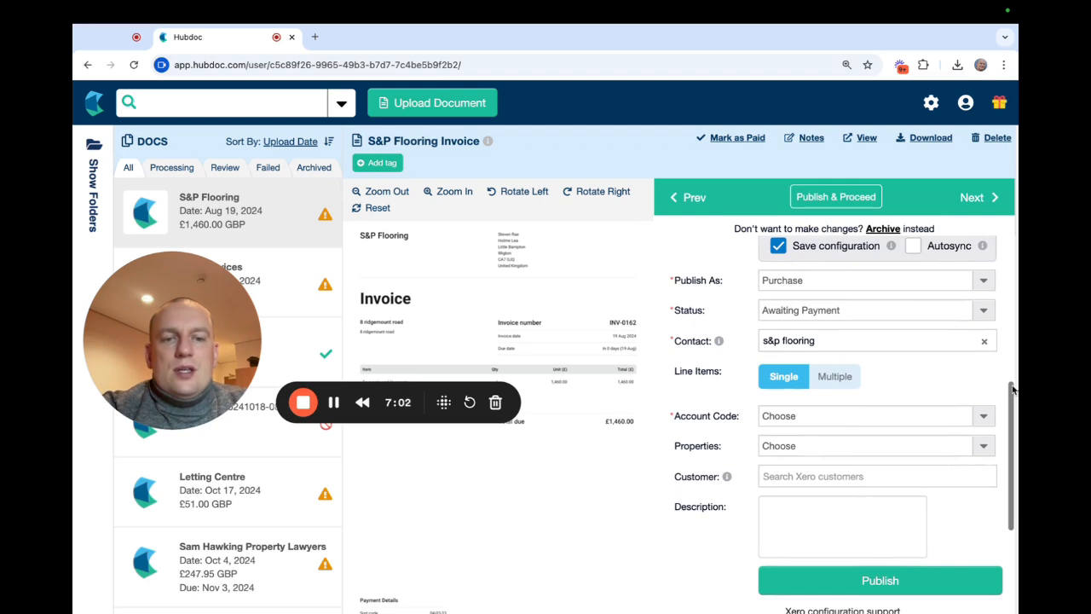
drag(1013, 389, 1010, 408)
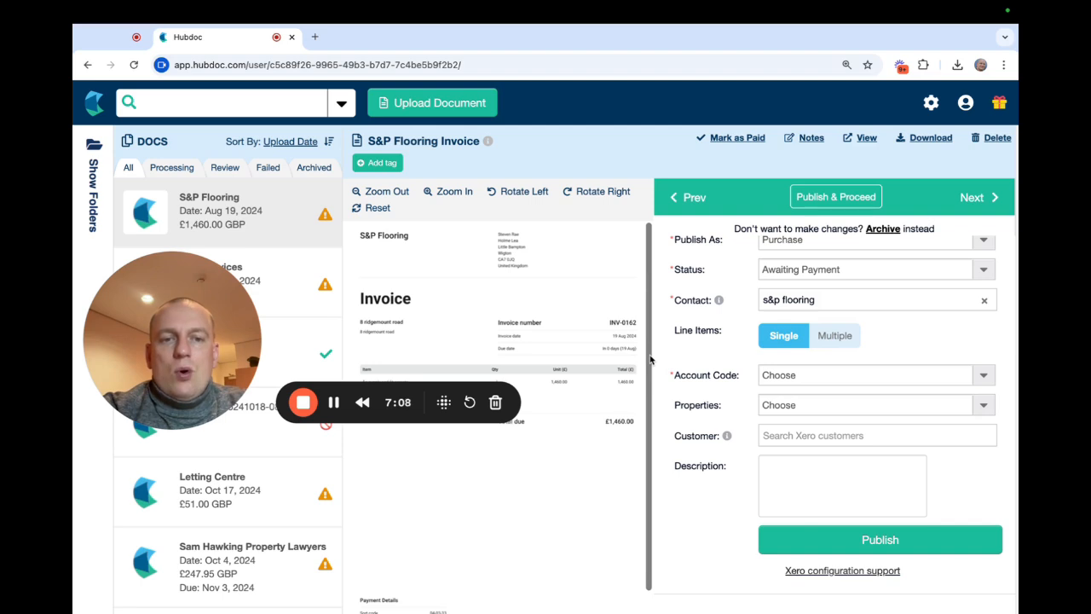
scroll(649, 368, down, 1)
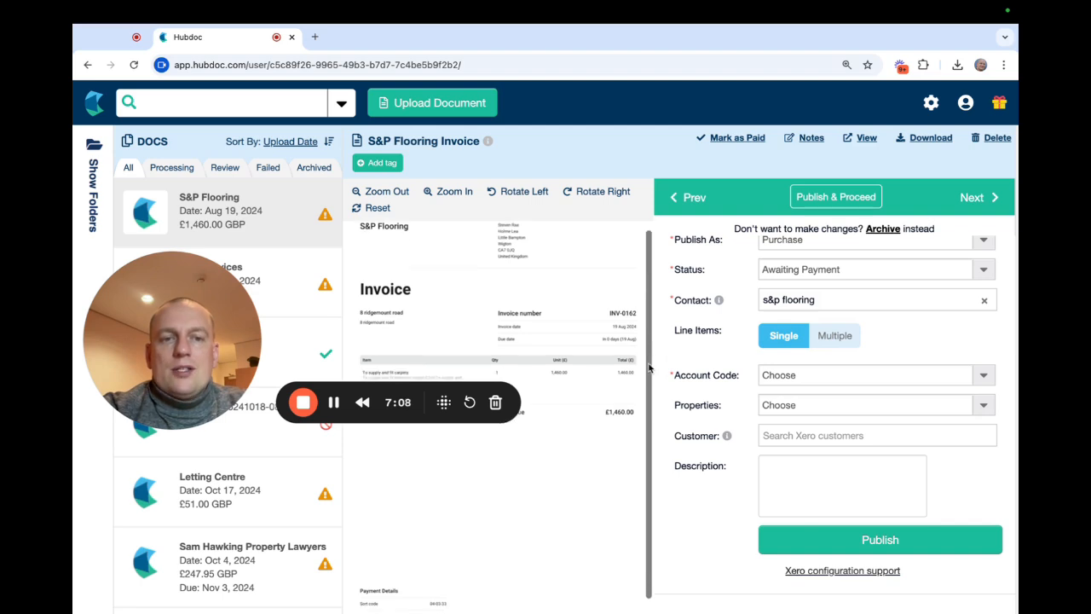
click(835, 337)
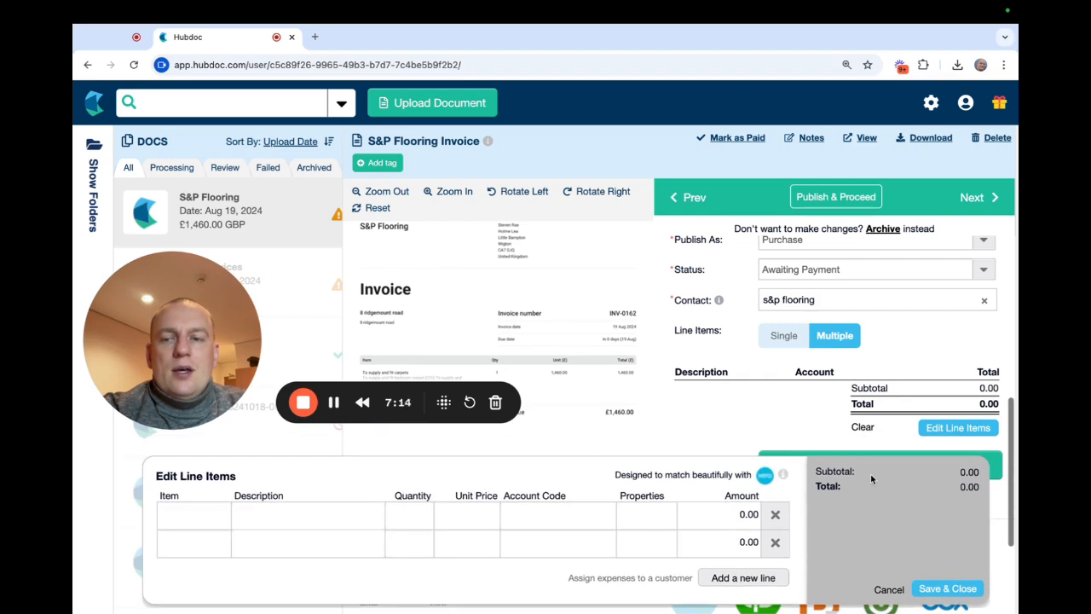
drag(850, 459, 833, 389)
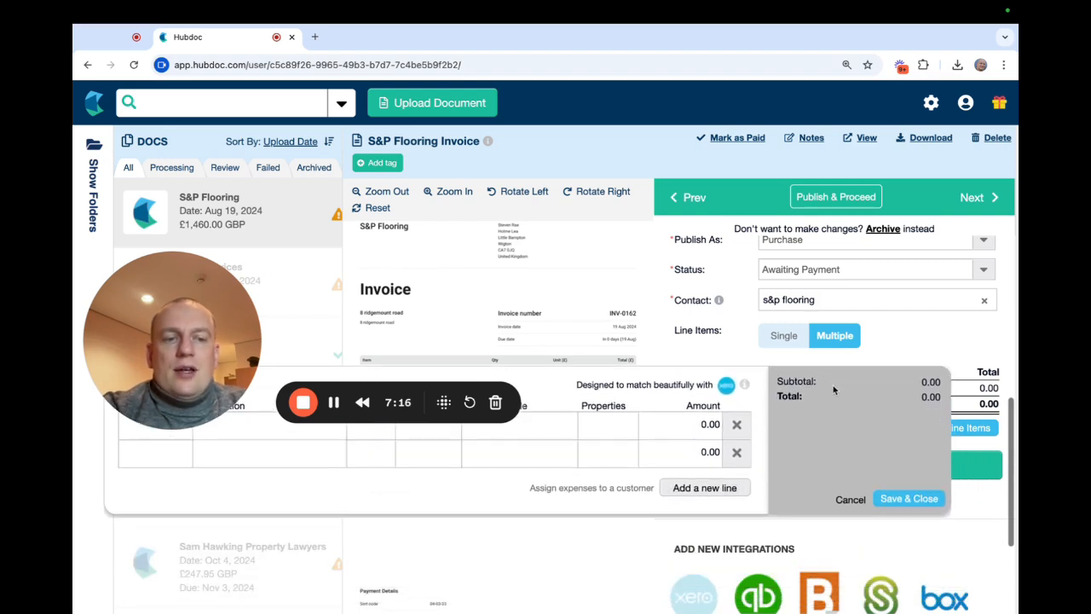
click(850, 500)
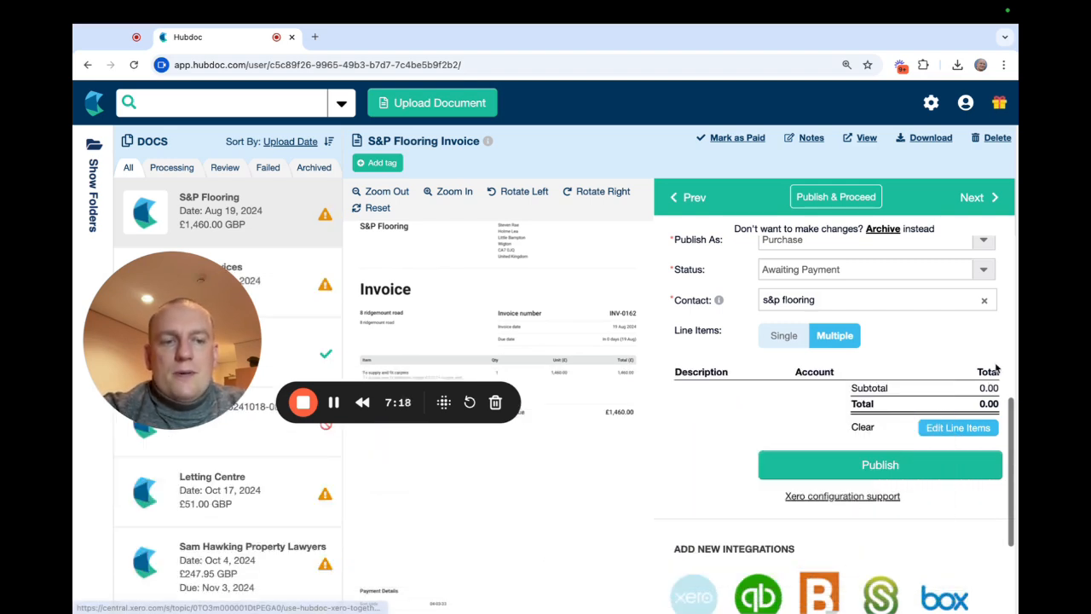
click(782, 336)
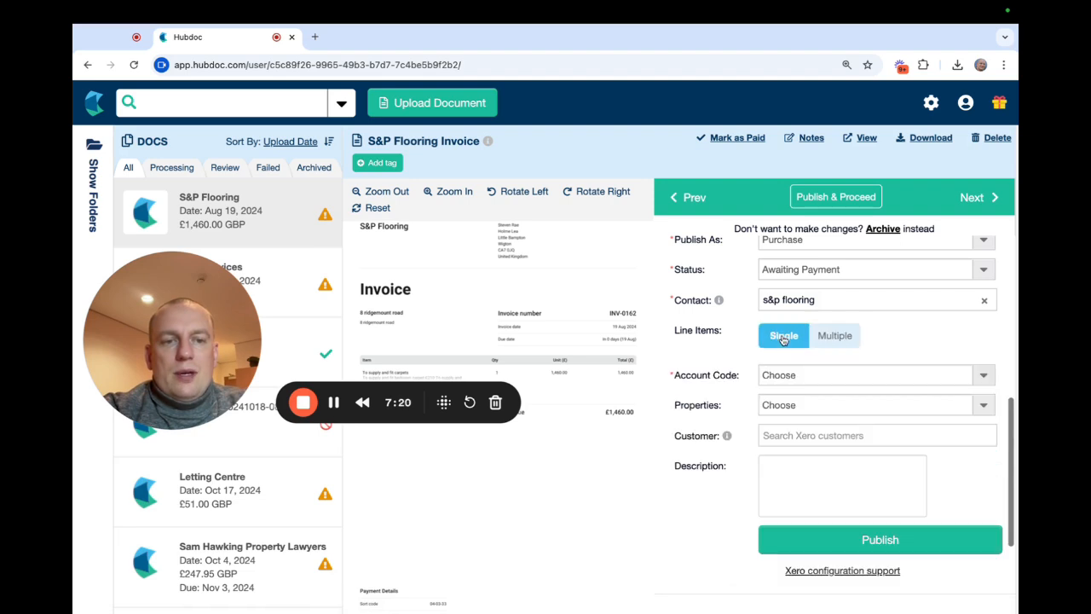
Set the invoice's account code to 475 - Repairs and renewals
click(984, 376)
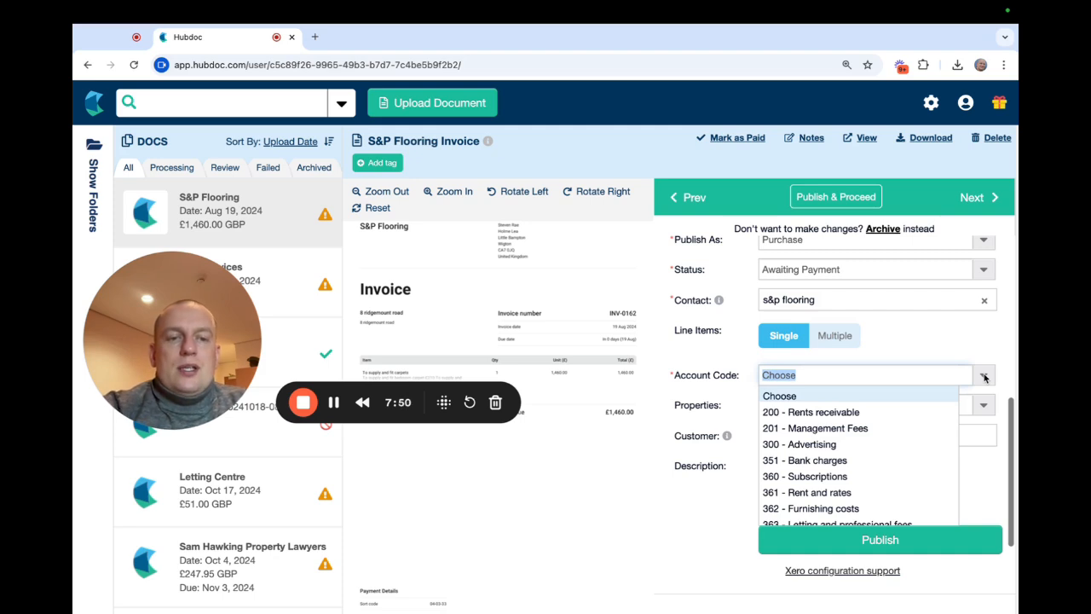
text(rep)
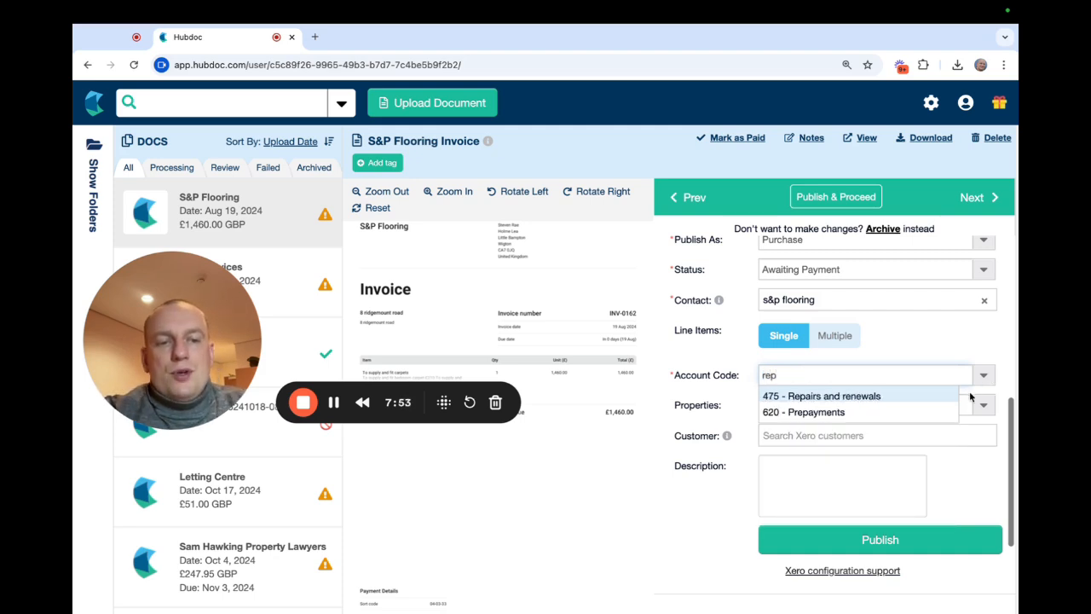
click(908, 396)
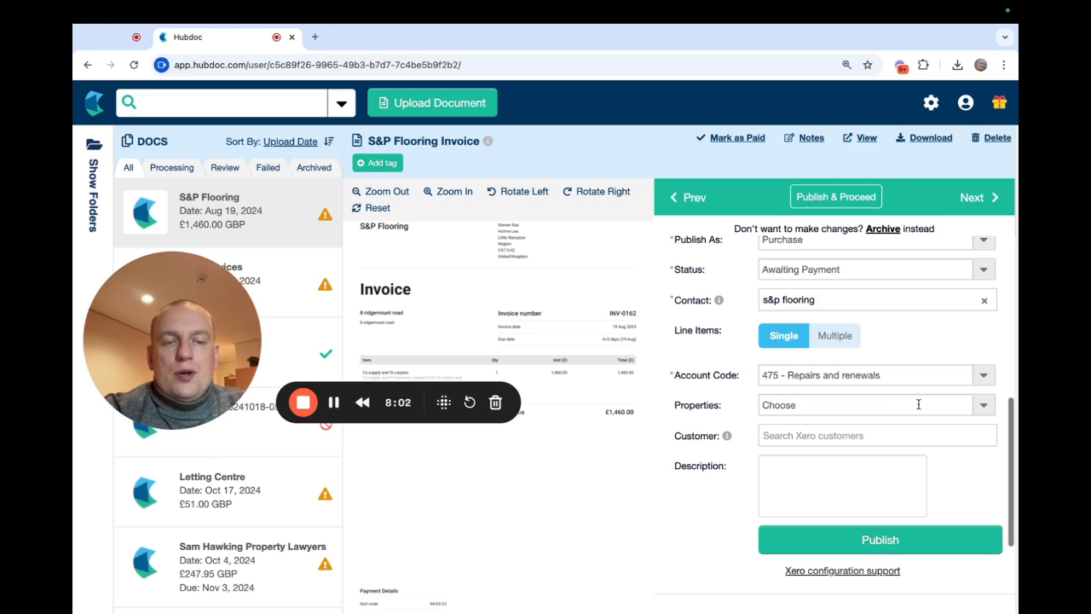
Assign the invoice to property 8RR and publish it to Xero
click(985, 407)
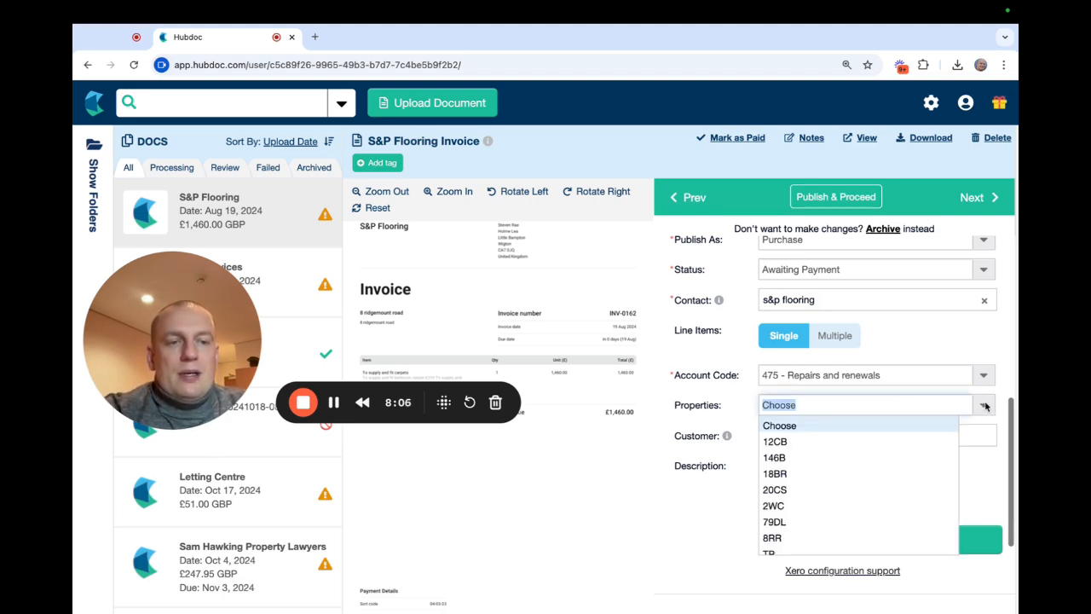
click(973, 343)
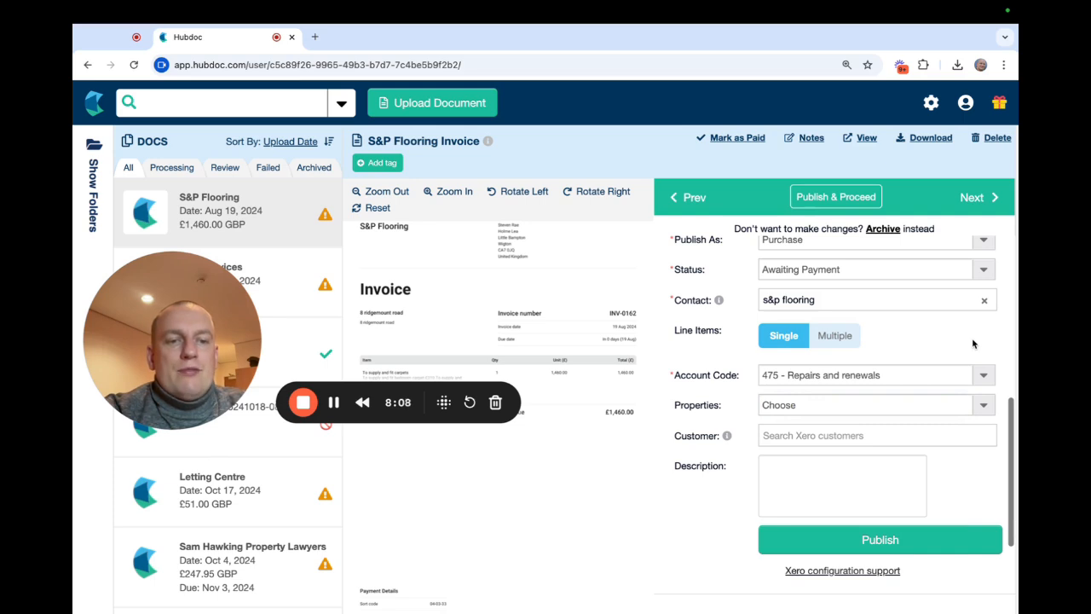
click(983, 407)
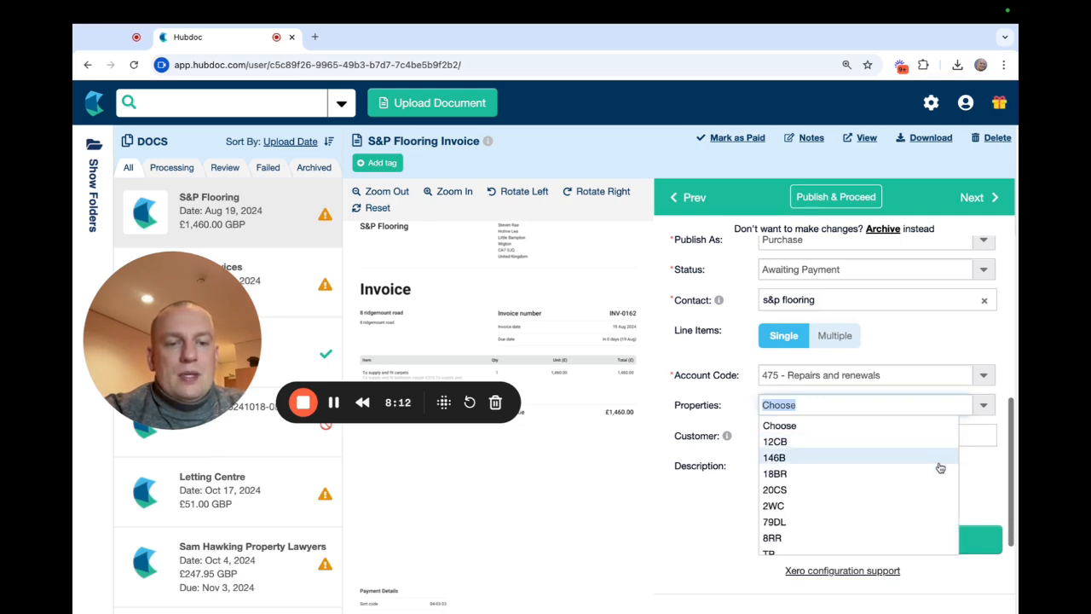
click(902, 538)
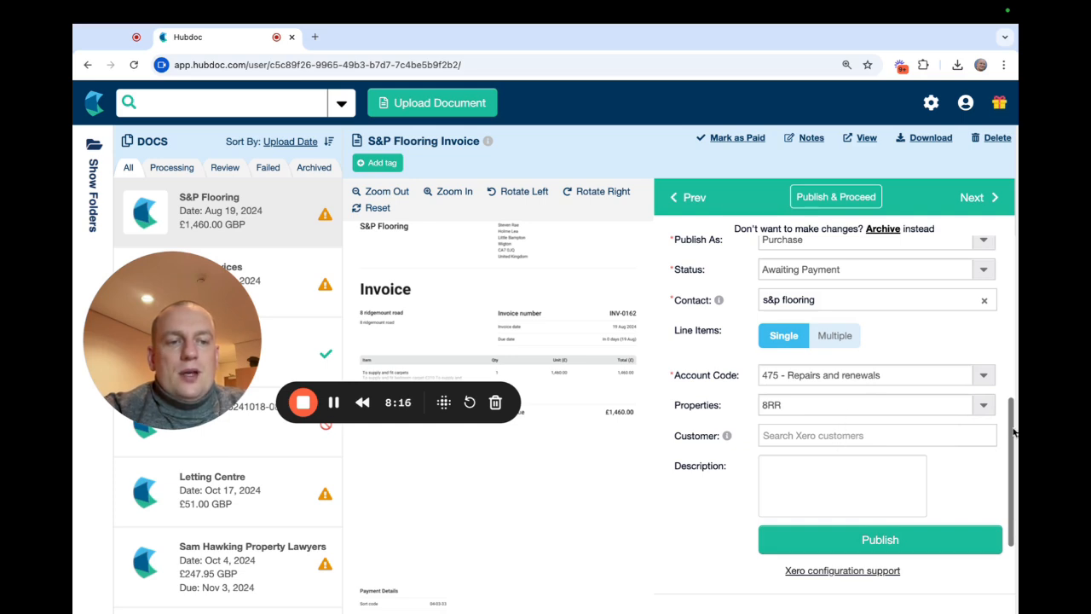
click(838, 540)
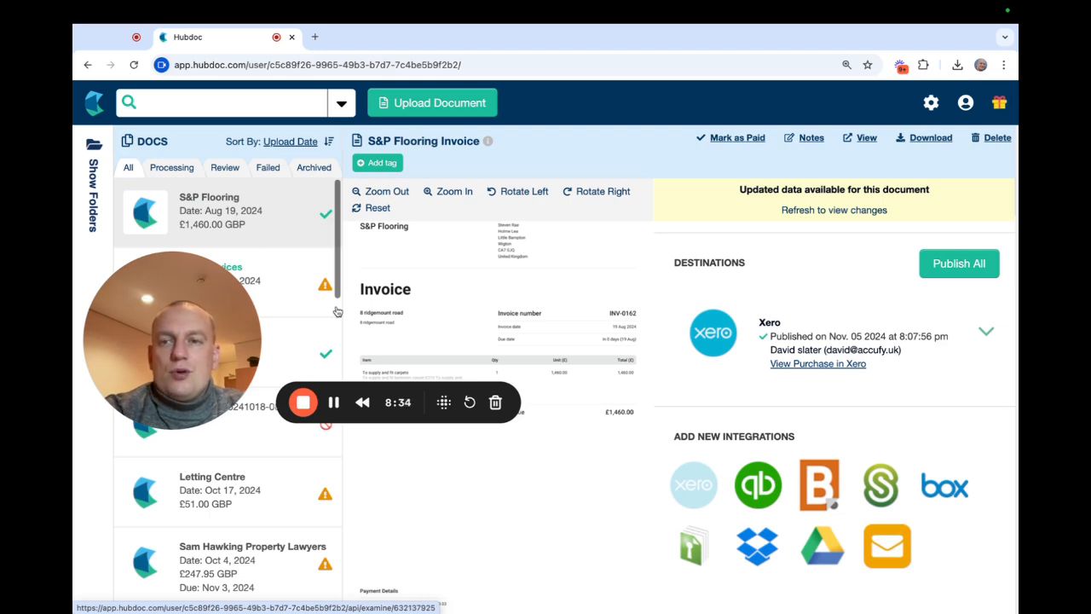
click(334, 404)
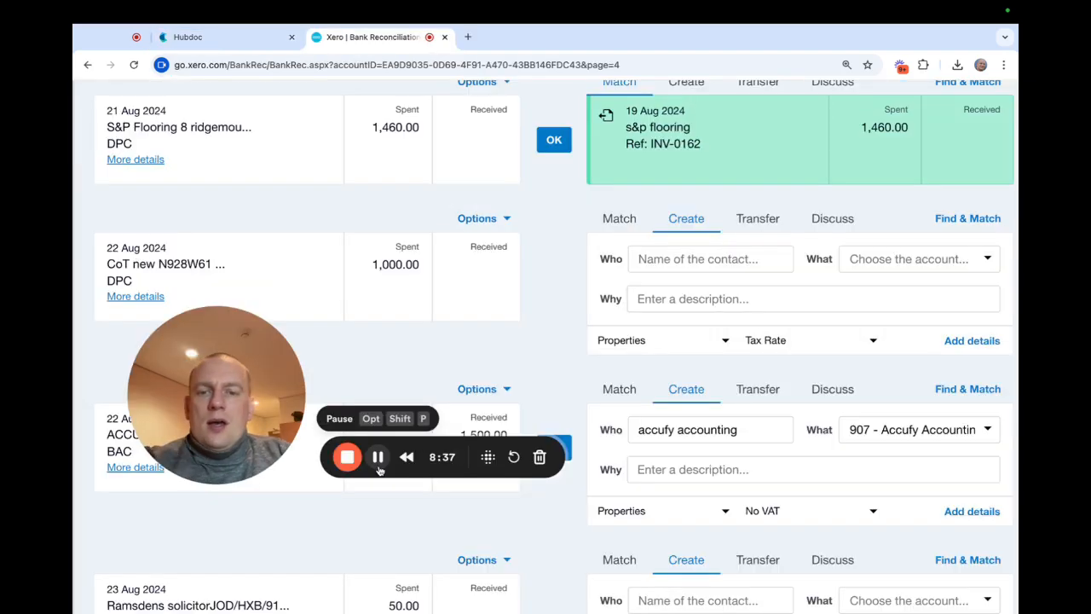